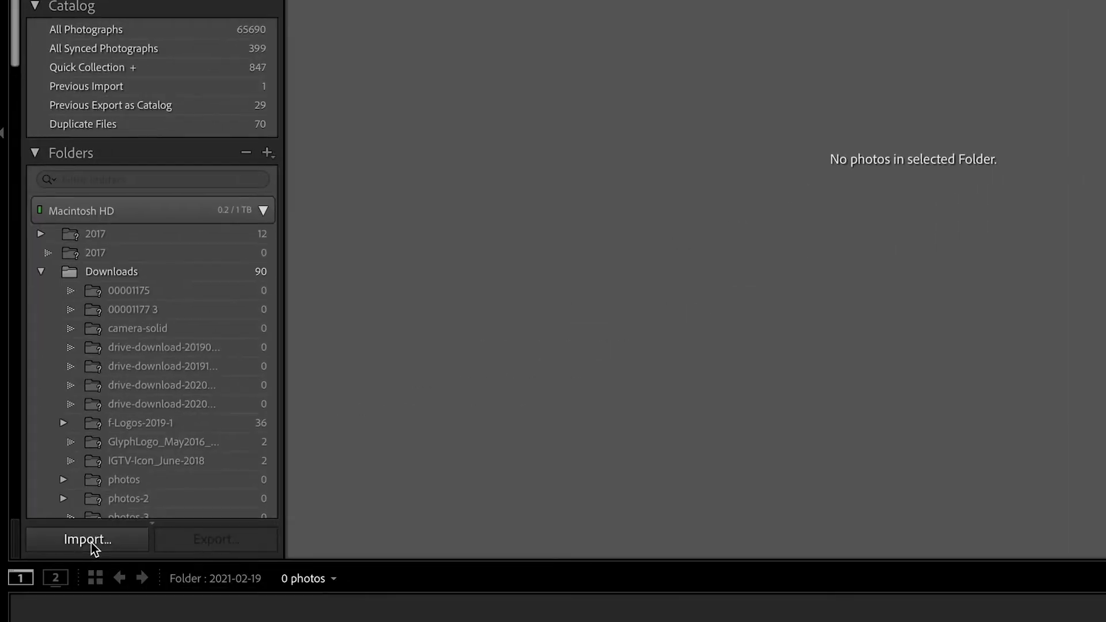
- Choose Sample Edit.ARW in the Downloads folder as the import source
{"action": "left_click", "coordinate": [91, 542]}
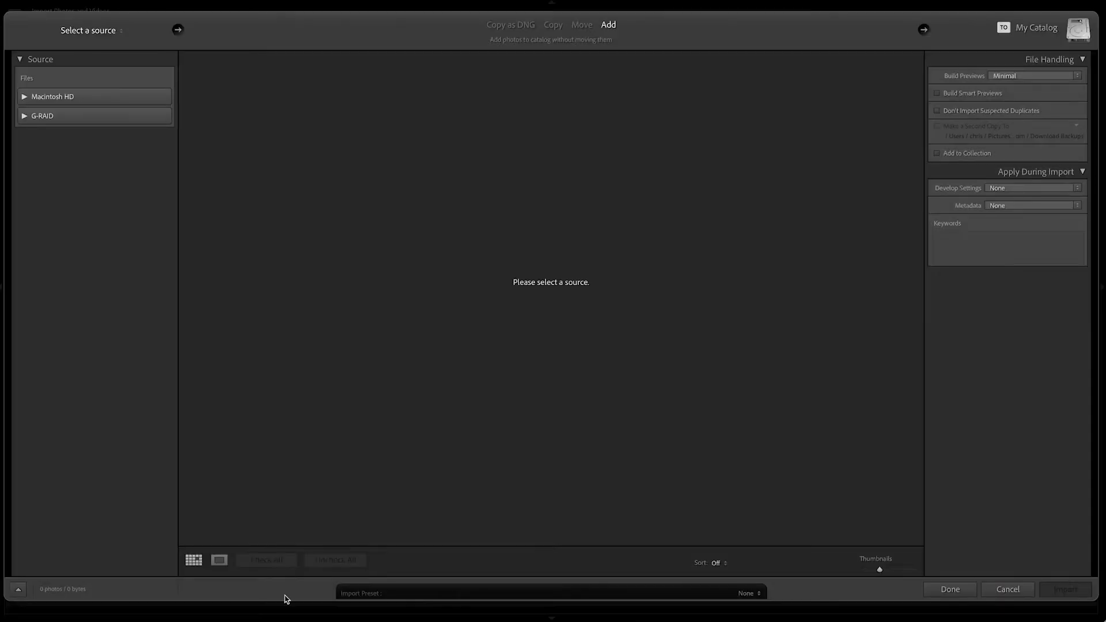
{"action": "left_click", "coordinate": [24, 97]}
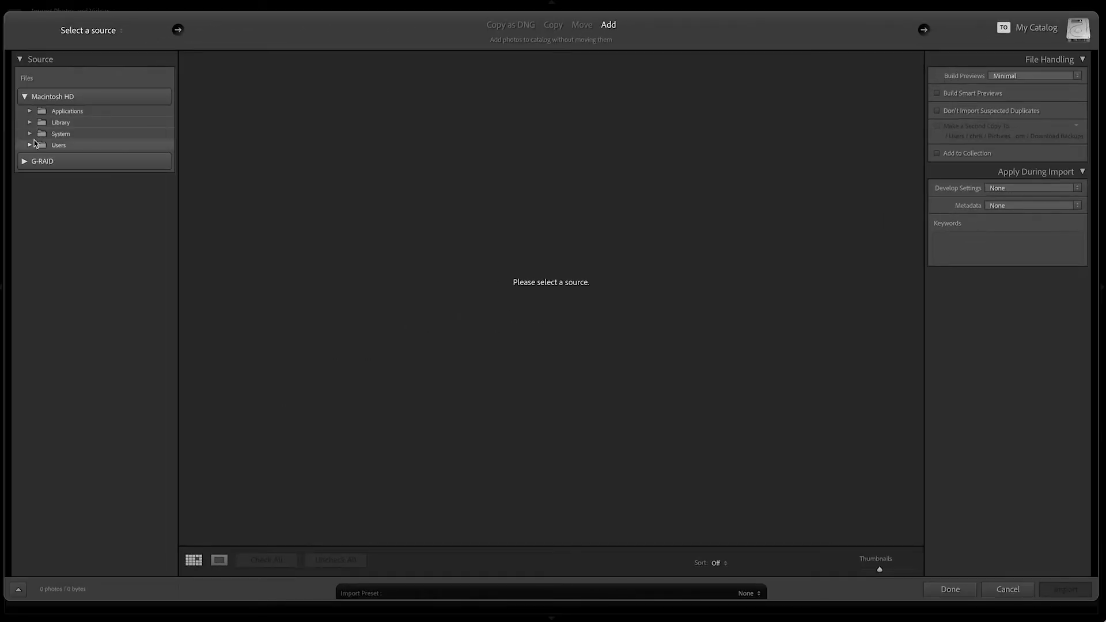
{"action": "left_click", "coordinate": [30, 145]}
{"action": "left_click", "coordinate": [40, 157]}
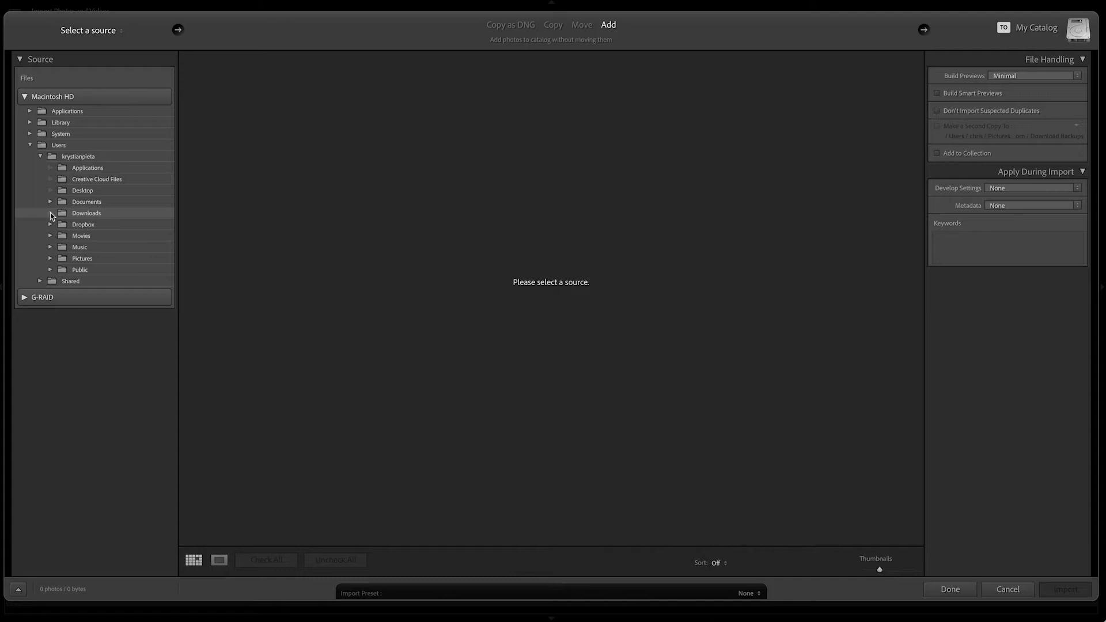
{"action": "left_click", "coordinate": [75, 213]}
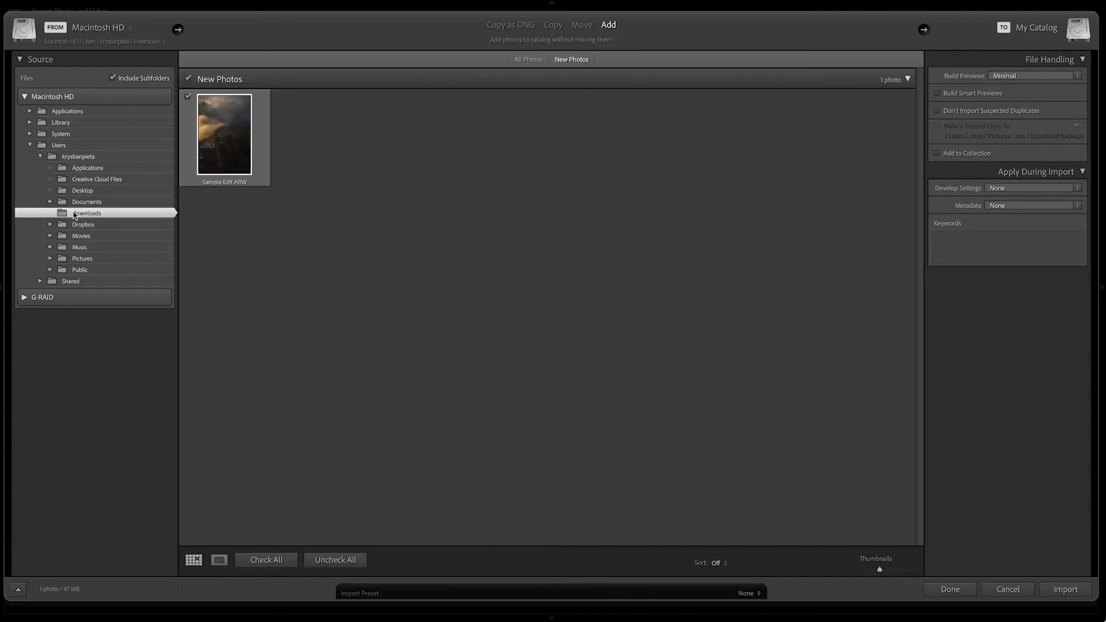
{"action": "left_click", "coordinate": [229, 148]}
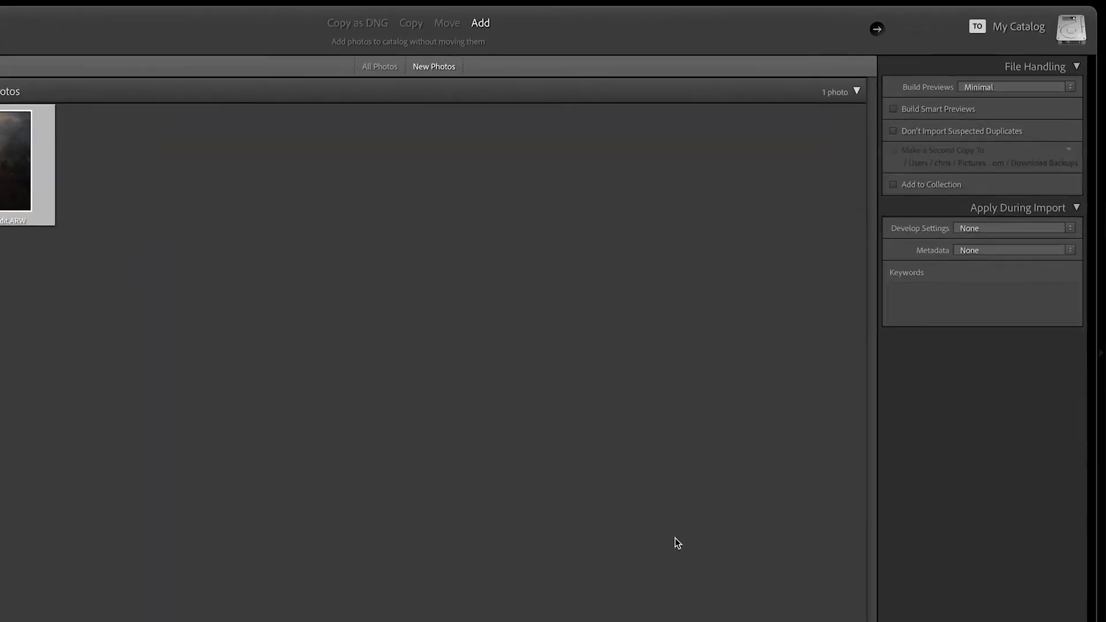
- Import the photo into the catalog, building Standard previews
{"action": "left_click", "coordinate": [1069, 88]}
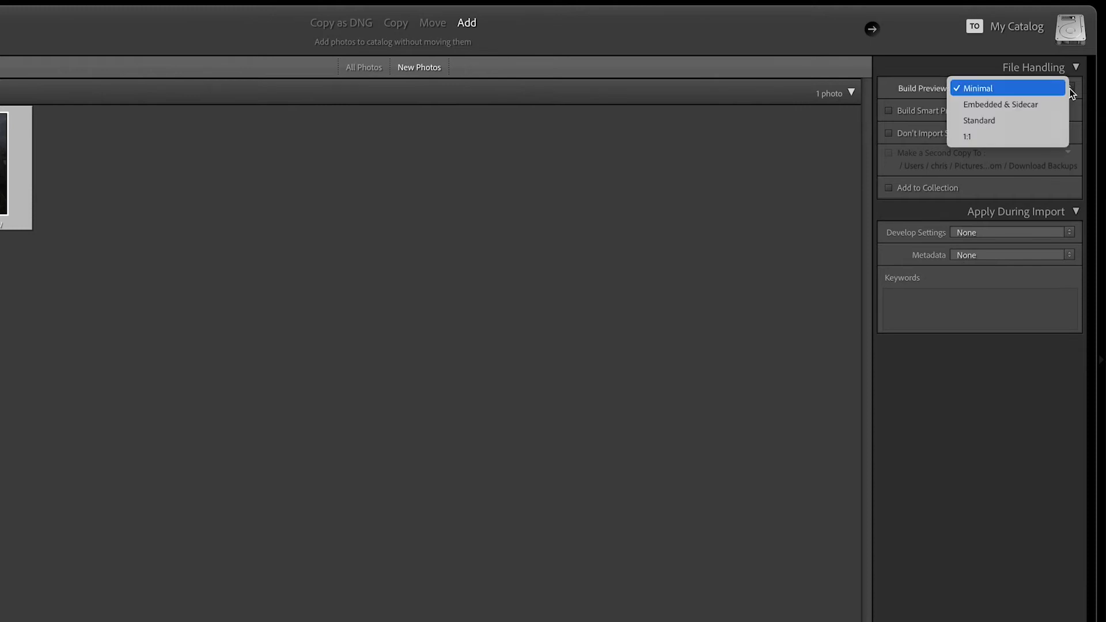
{"action": "left_click", "coordinate": [1054, 121]}
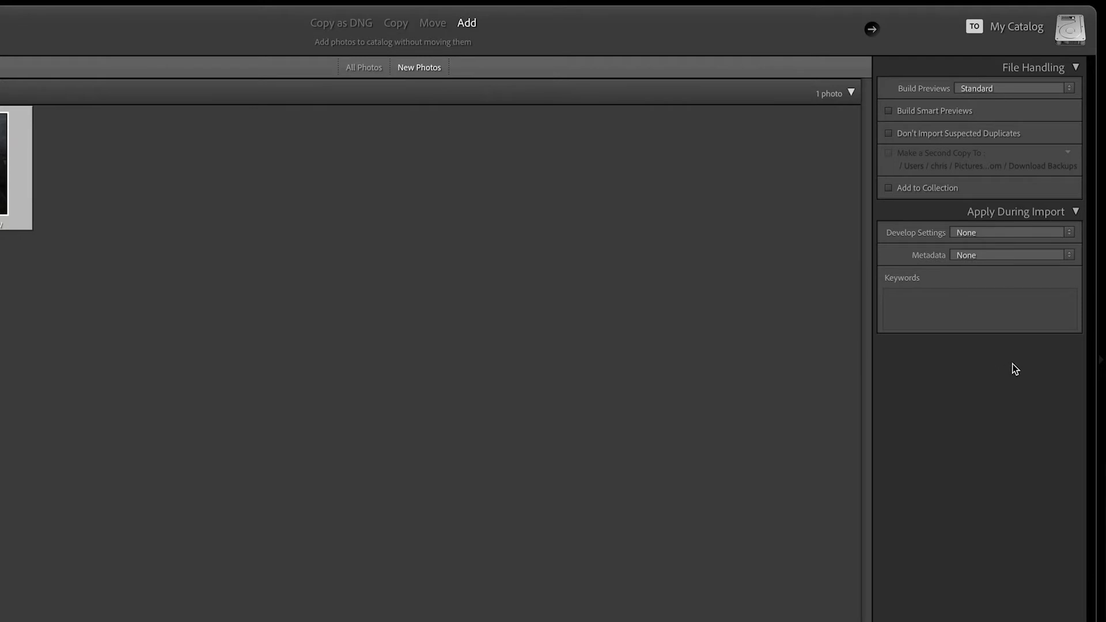
{"action": "left_click", "coordinate": [1048, 592]}
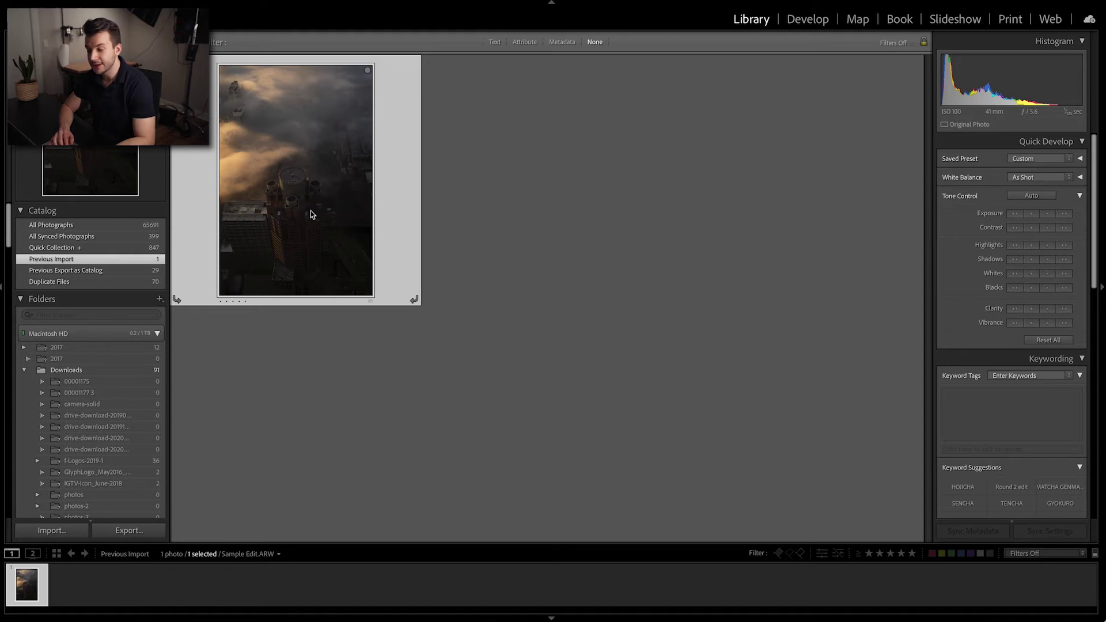
{"action": "scroll", "coordinate": [87, 420], "scroll_direction": "down", "scroll_amount": 2}
{"action": "scroll", "coordinate": [69, 413], "scroll_direction": "down", "scroll_amount": 7}
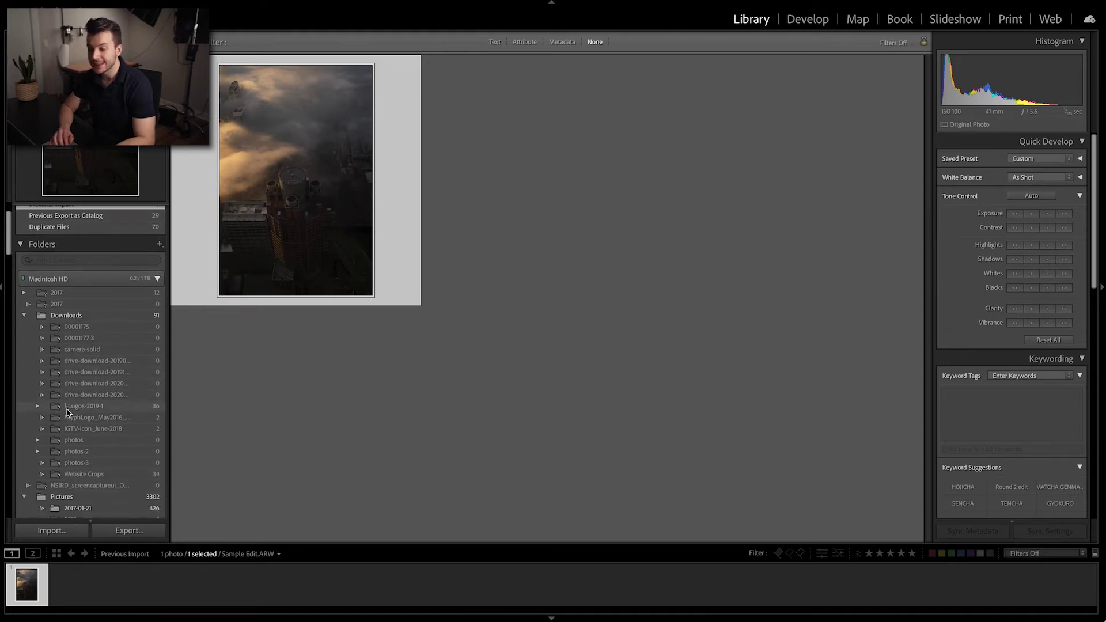
{"action": "scroll", "coordinate": [69, 413], "scroll_direction": "up", "scroll_amount": 9}
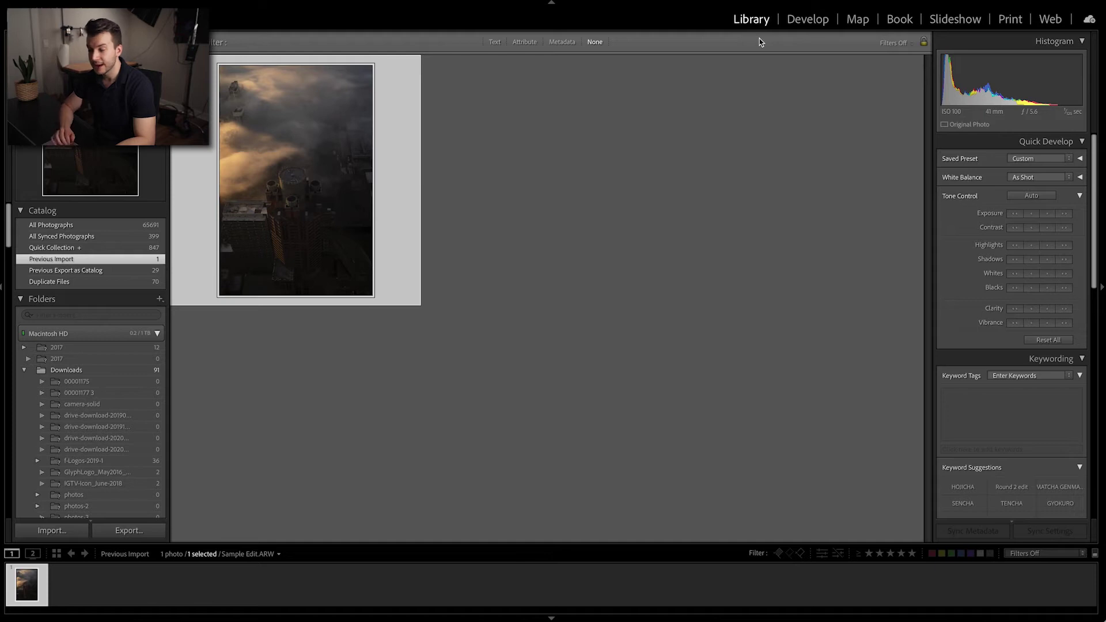
{"action": "scroll", "coordinate": [1024, 350], "scroll_direction": "down", "scroll_amount": 10}
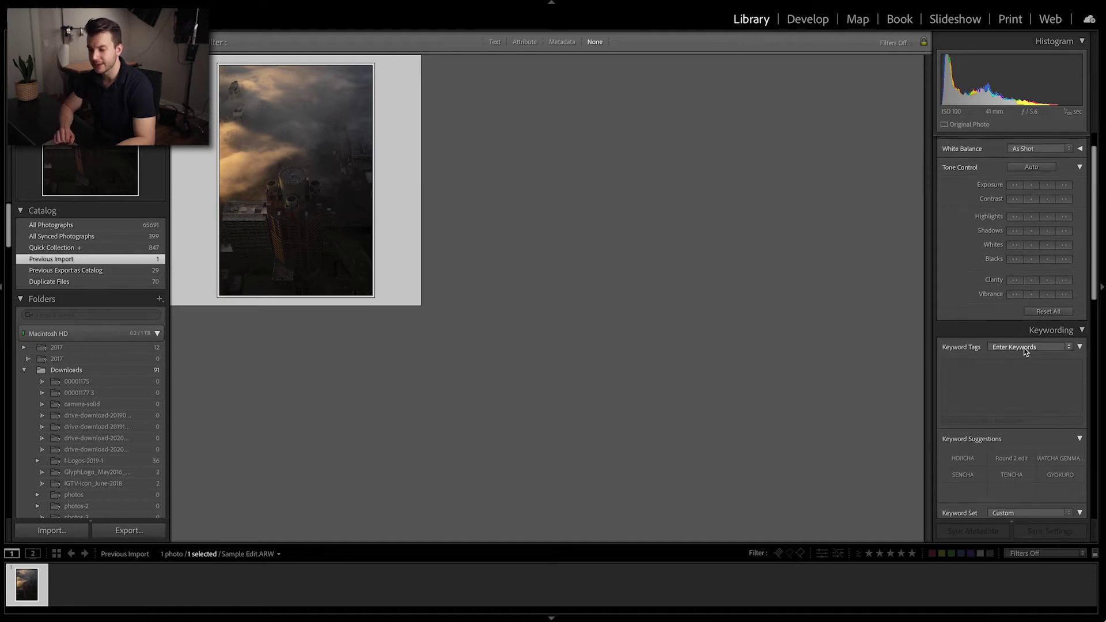
{"action": "scroll", "coordinate": [1023, 360], "scroll_direction": "down", "scroll_amount": 12}
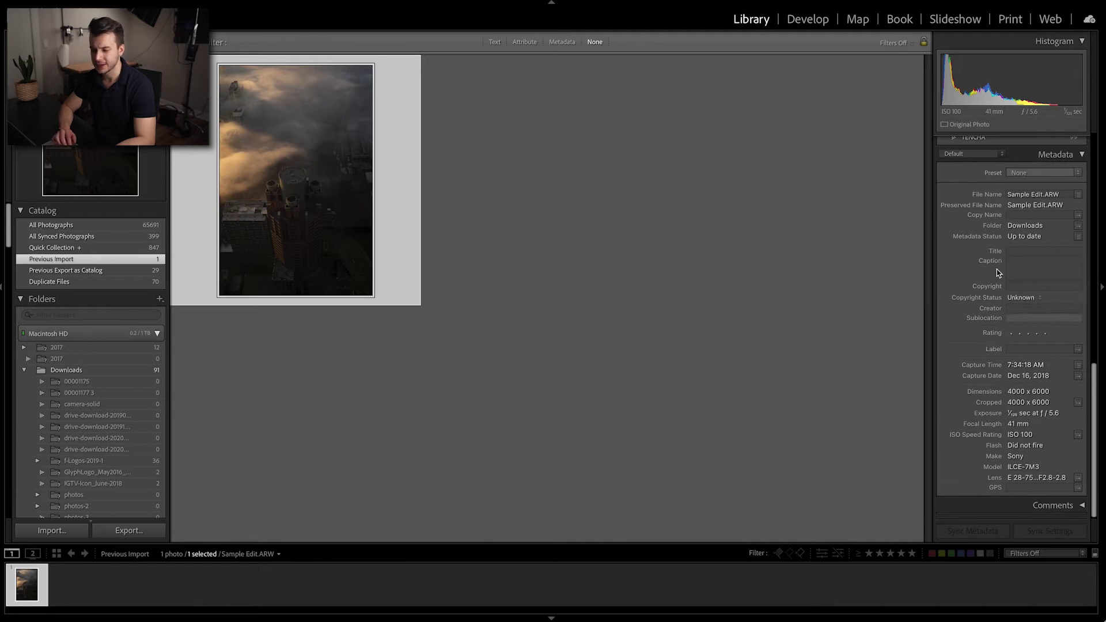
- Switch to the Develop module with Sample Edit.ARW selected
{"action": "left_click", "coordinate": [807, 20]}
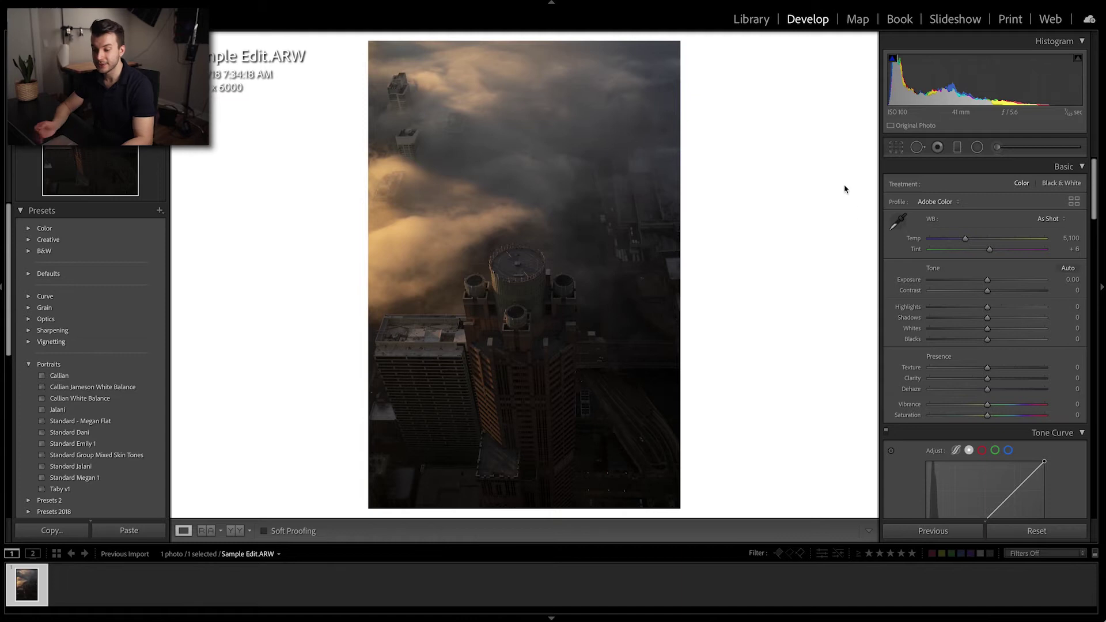
- Start Crop & Straighten, tighten the crop height to 5771, reposition the photo, and list aspect ratios
{"action": "left_click", "coordinate": [899, 150]}
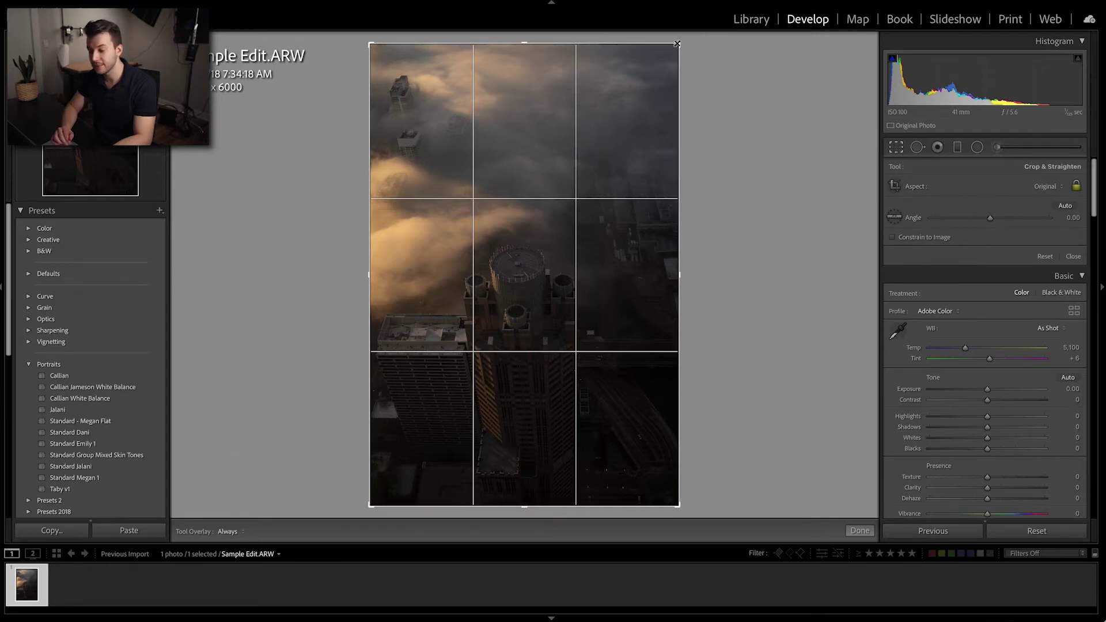
{"action": "mouse_move", "coordinate": [677, 43]}
{"action": "left_mouse_down"}
{"action": "mouse_move", "coordinate": [639, 70]}
{"action": "mouse_move", "coordinate": [622, 119]}
{"action": "mouse_move", "coordinate": [674, 40]}
{"action": "mouse_move", "coordinate": [647, 94]}
{"action": "mouse_move", "coordinate": [672, 53]}
{"action": "left_mouse_up"}
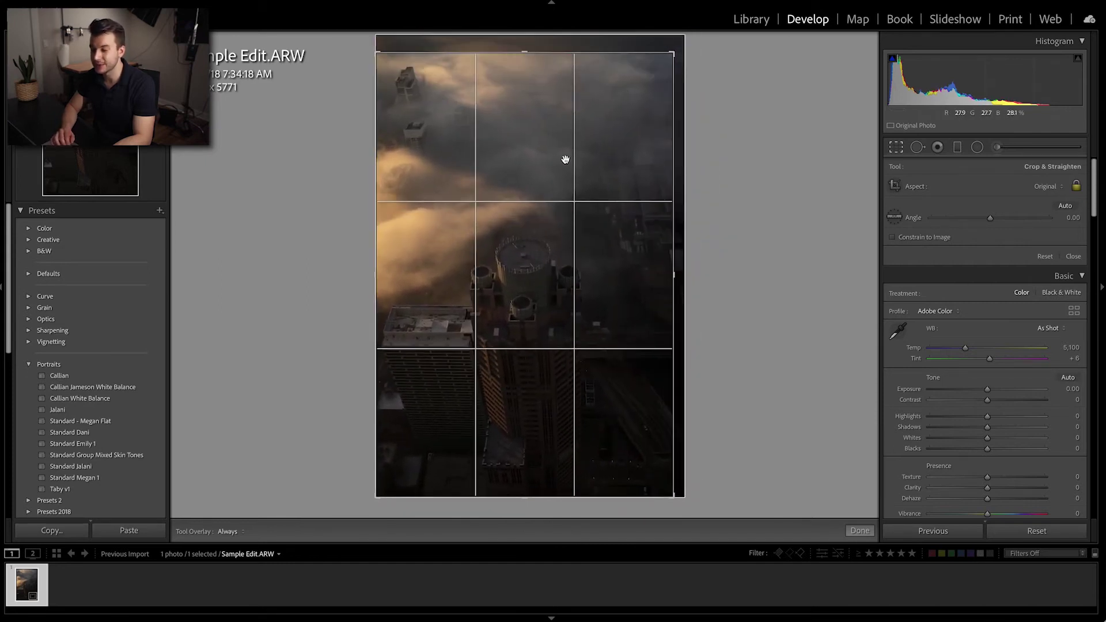
{"action": "left_click_drag", "start_coordinate": [583, 128], "coordinate": [616, 140]}
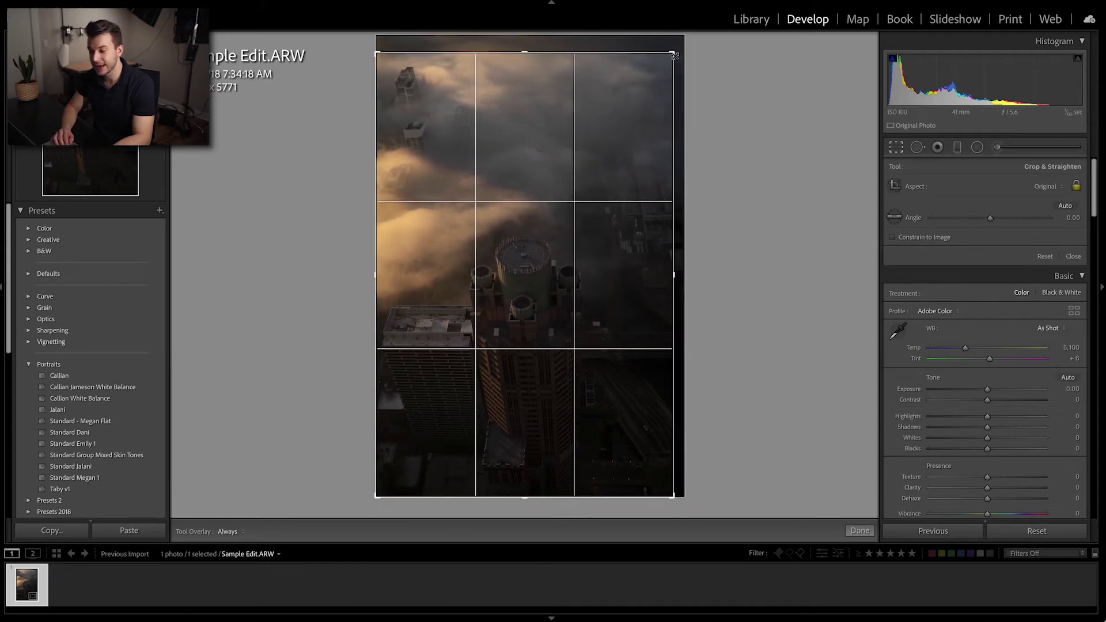
{"action": "left_click", "coordinate": [1043, 187]}
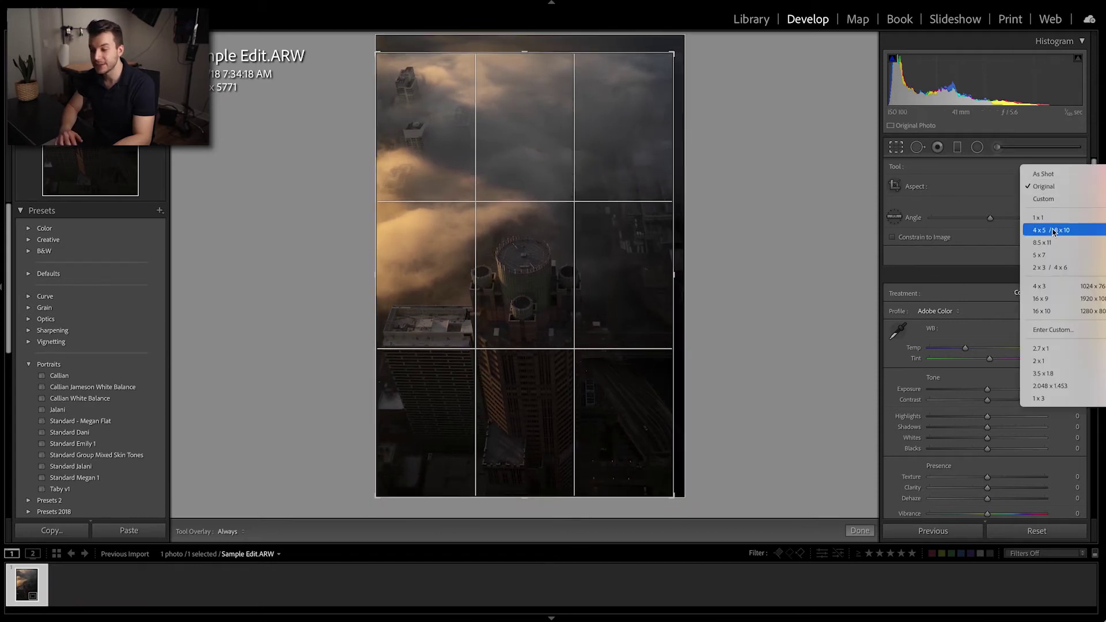
- Crop to 4 x 5 / 8 x 10 around the tower, straightened to a 0.91 angle
{"action": "left_click", "coordinate": [1054, 231]}
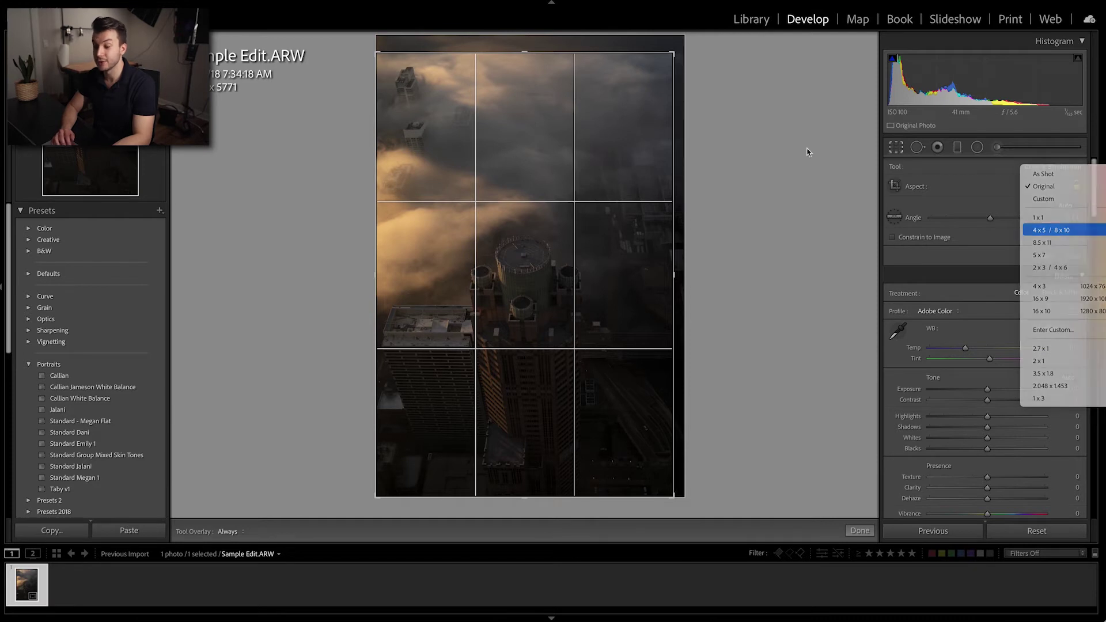
{"action": "left_click_drag", "start_coordinate": [671, 87], "coordinate": [639, 129]}
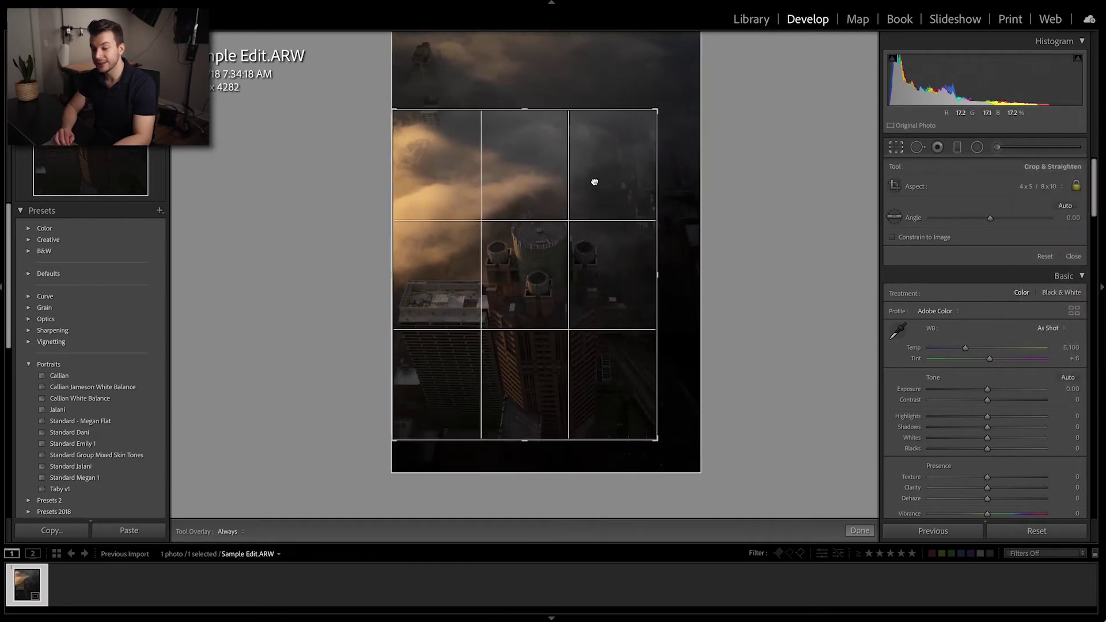
{"action": "left_click_drag", "start_coordinate": [593, 181], "coordinate": [583, 160]}
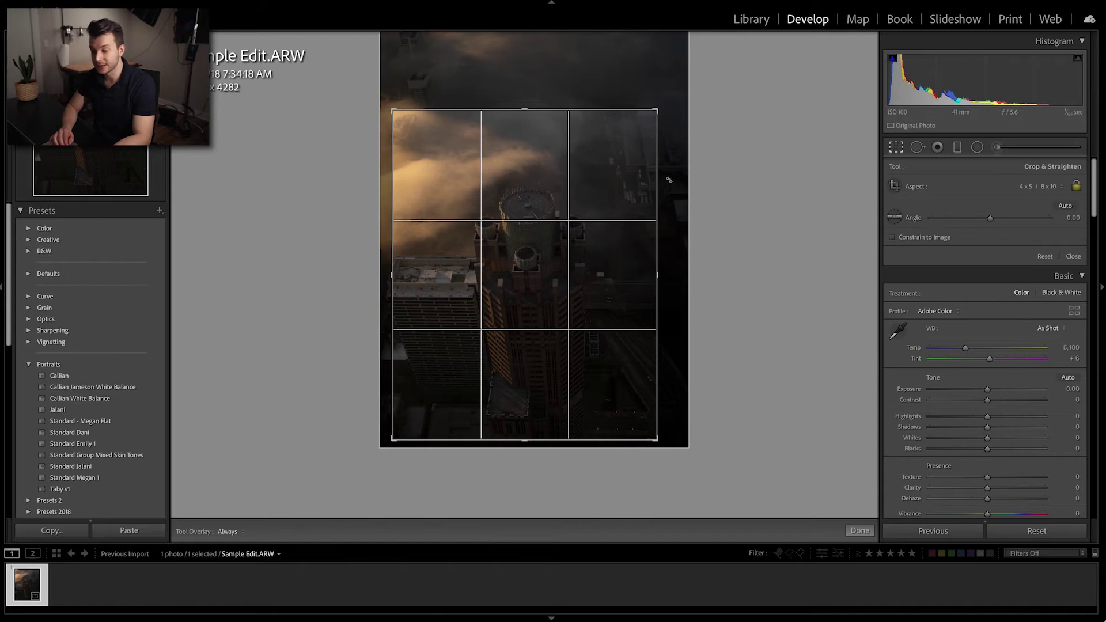
{"action": "key", "text": "x"}
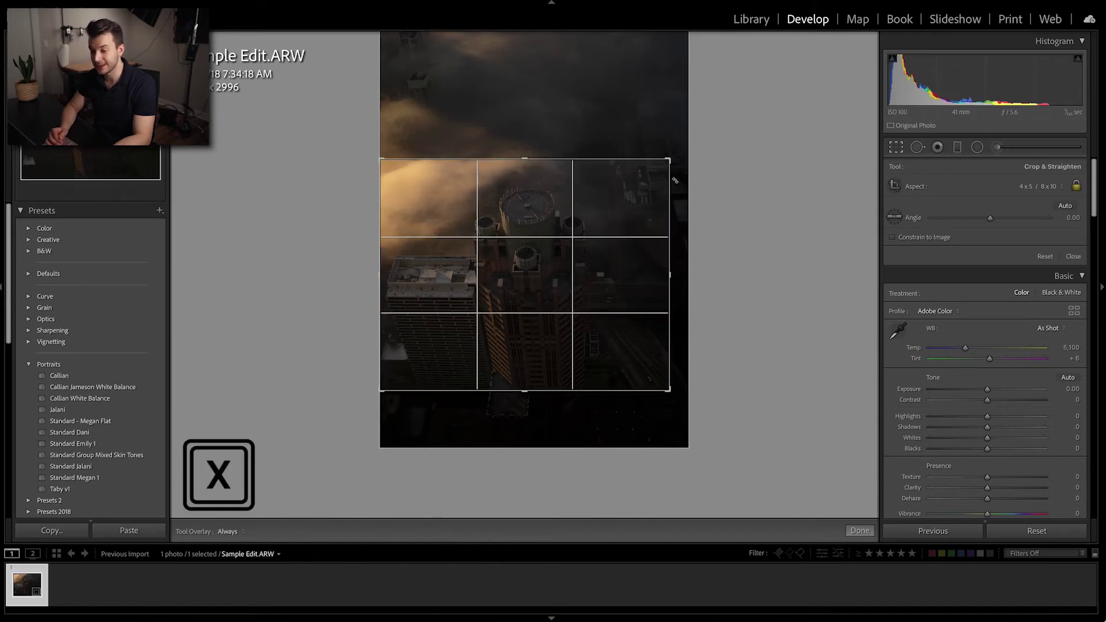
{"action": "key", "text": "x"}
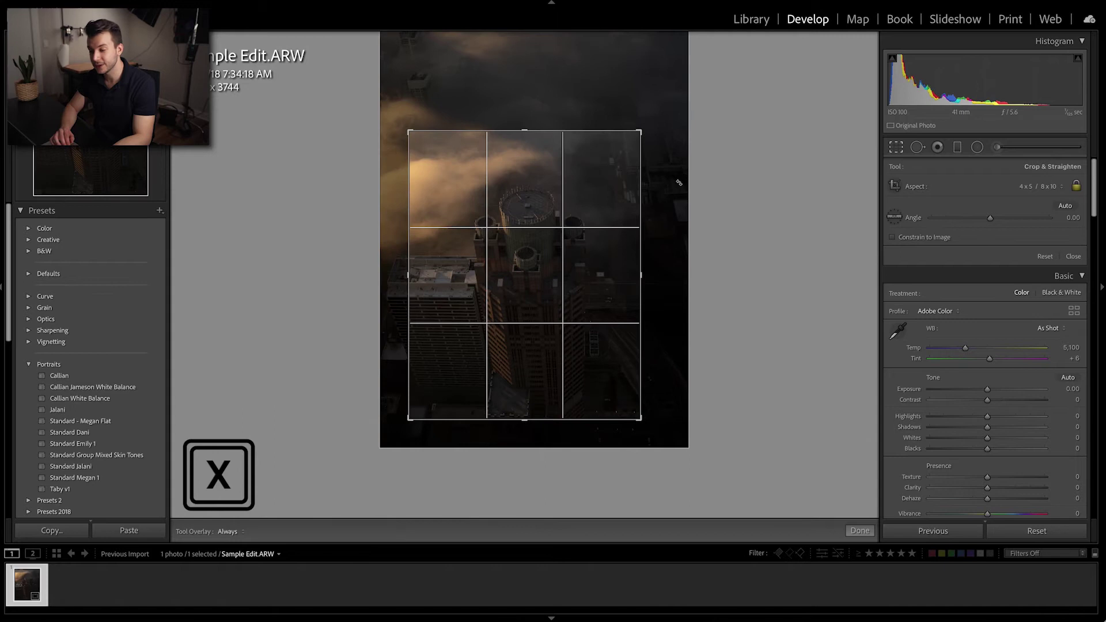
{"action": "key", "text": "x"}
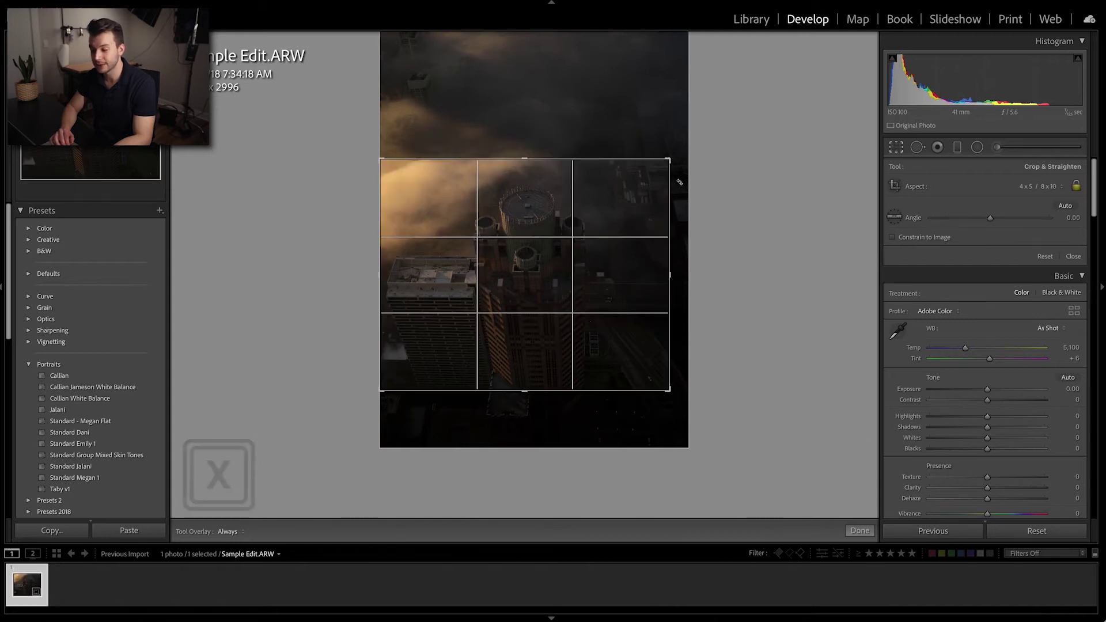
{"action": "left_click_drag", "start_coordinate": [668, 193], "coordinate": [665, 230]}
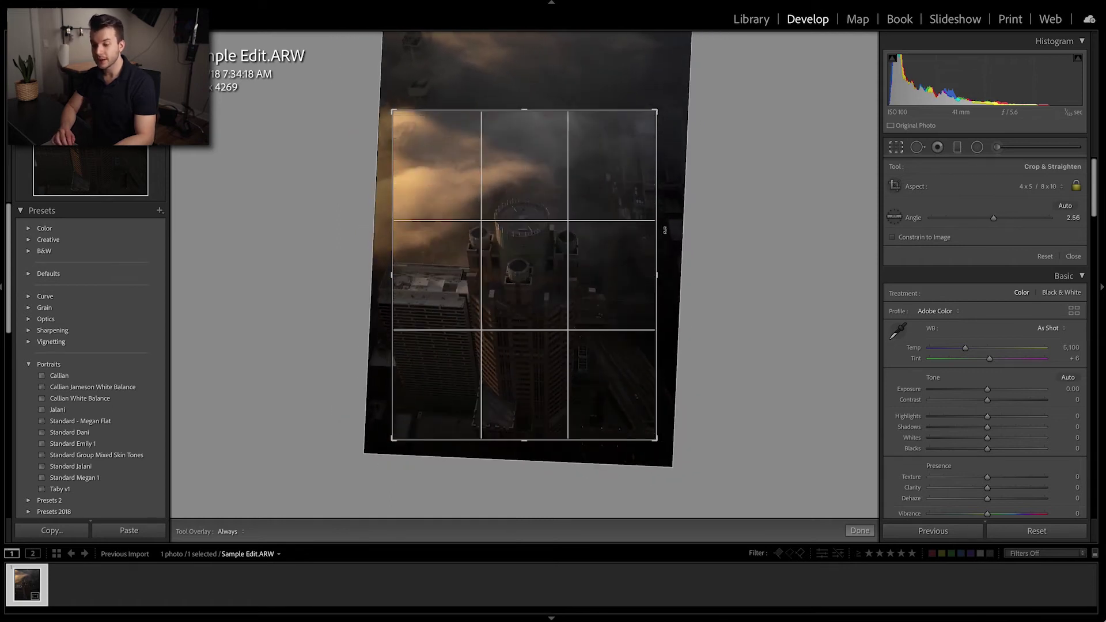
{"action": "left_click", "coordinate": [1066, 207]}
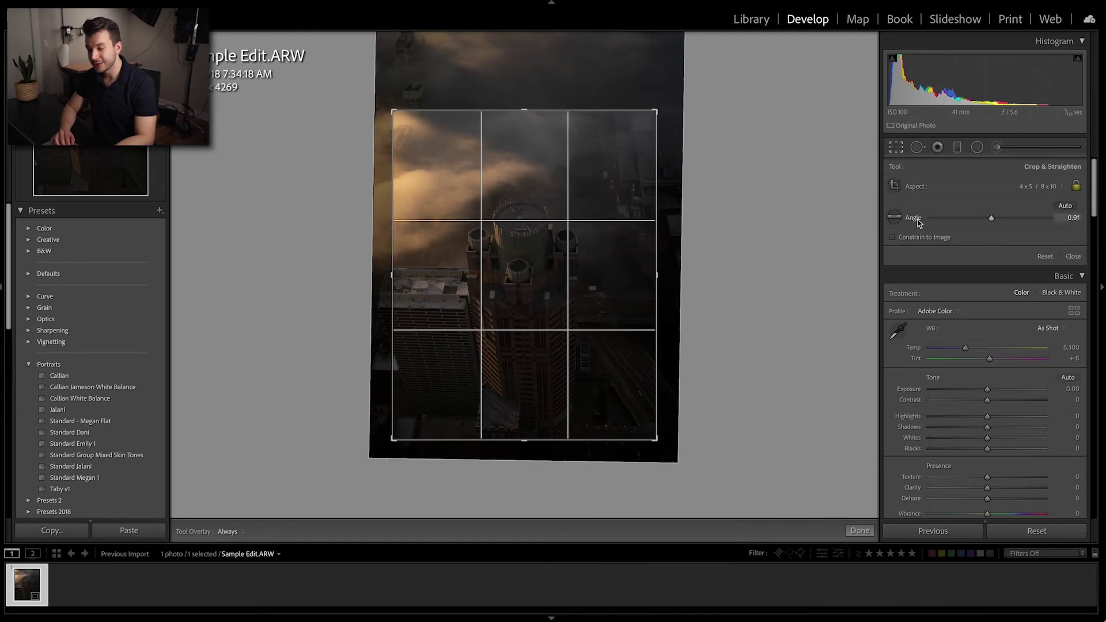
- Cycle the crop overlay through diagonal, golden ratio, golden spiral and aspect-ratio guides
{"action": "key", "text": "o"}
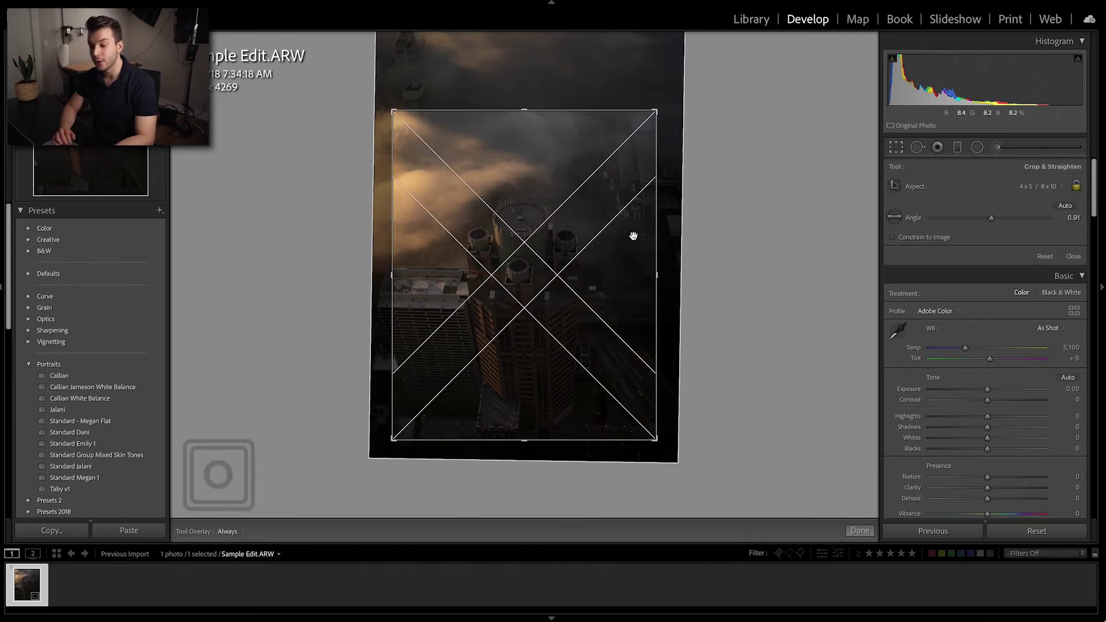
{"action": "key", "text": "o"}
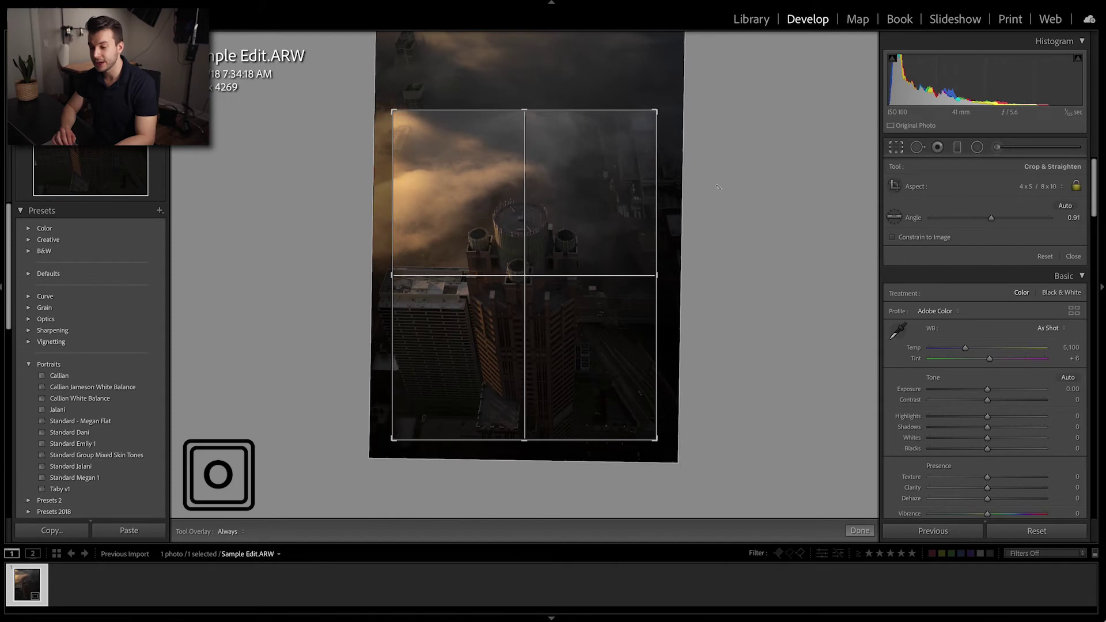
{"action": "key", "text": "o"}
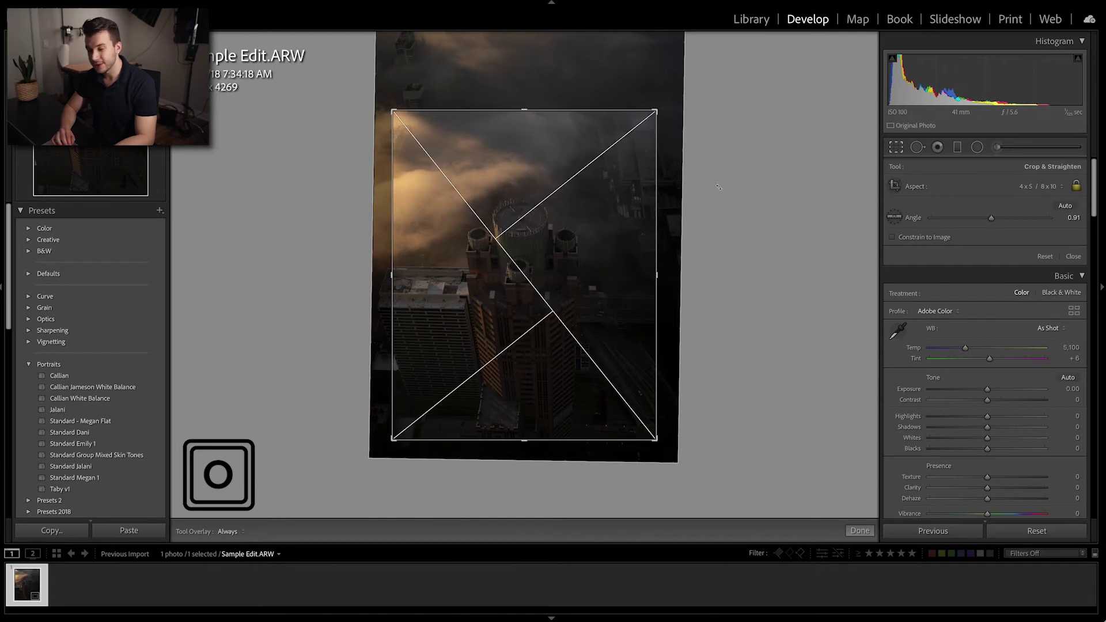
{"action": "key", "text": "o"}
{"action": "key", "text": "o"}
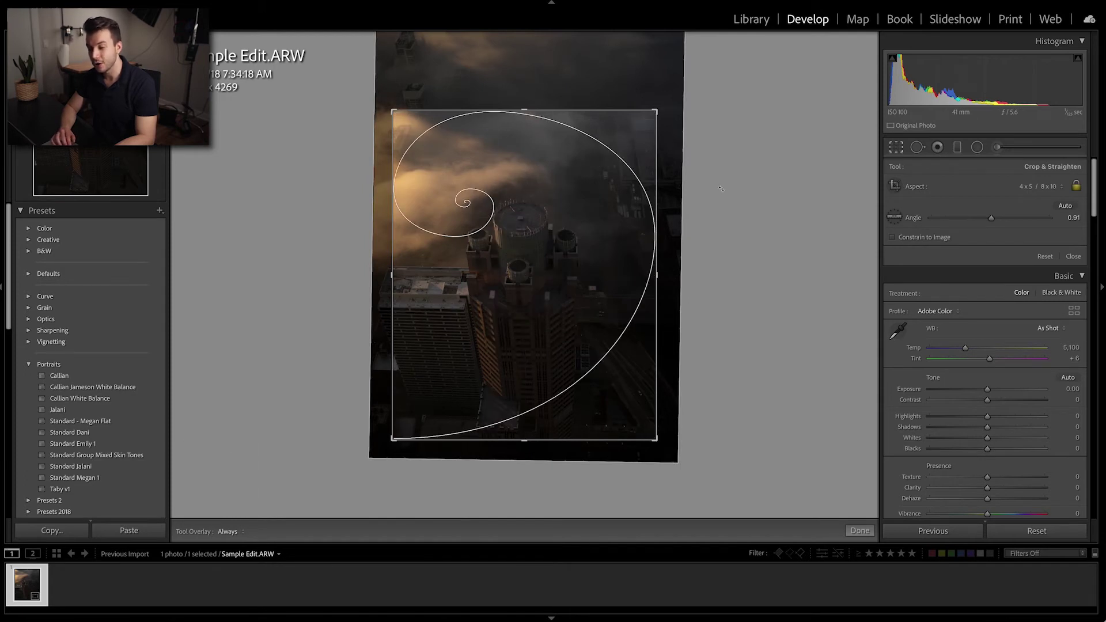
{"action": "key", "text": "o"}
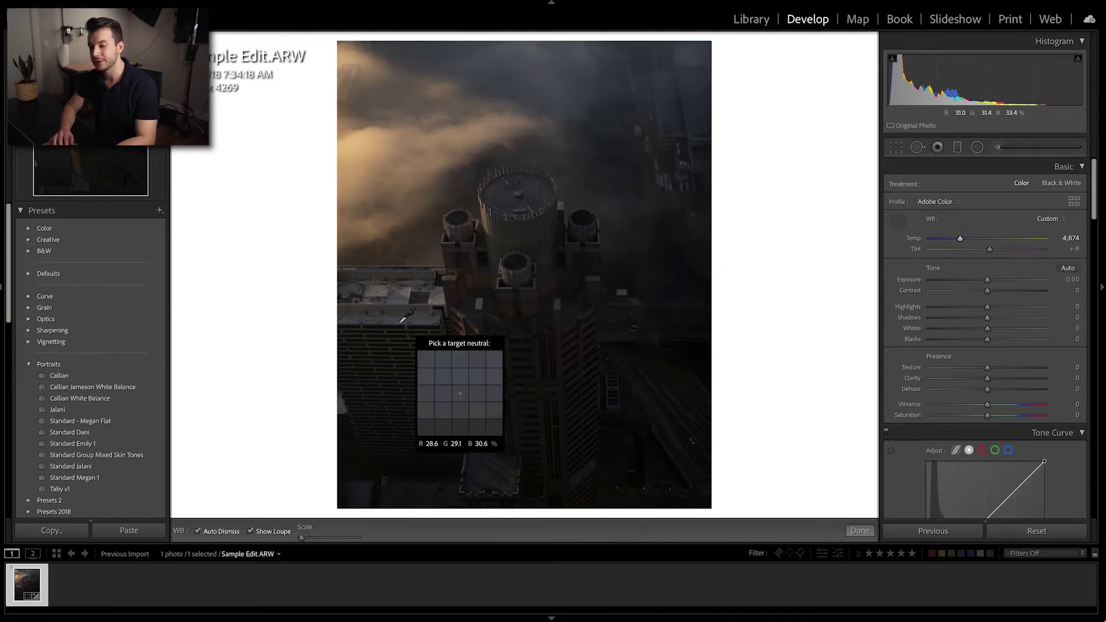
- Neutralise white balance from a grey spot, then warm it to Temp 4,866 and Tint +12
{"action": "left_click", "coordinate": [395, 318]}
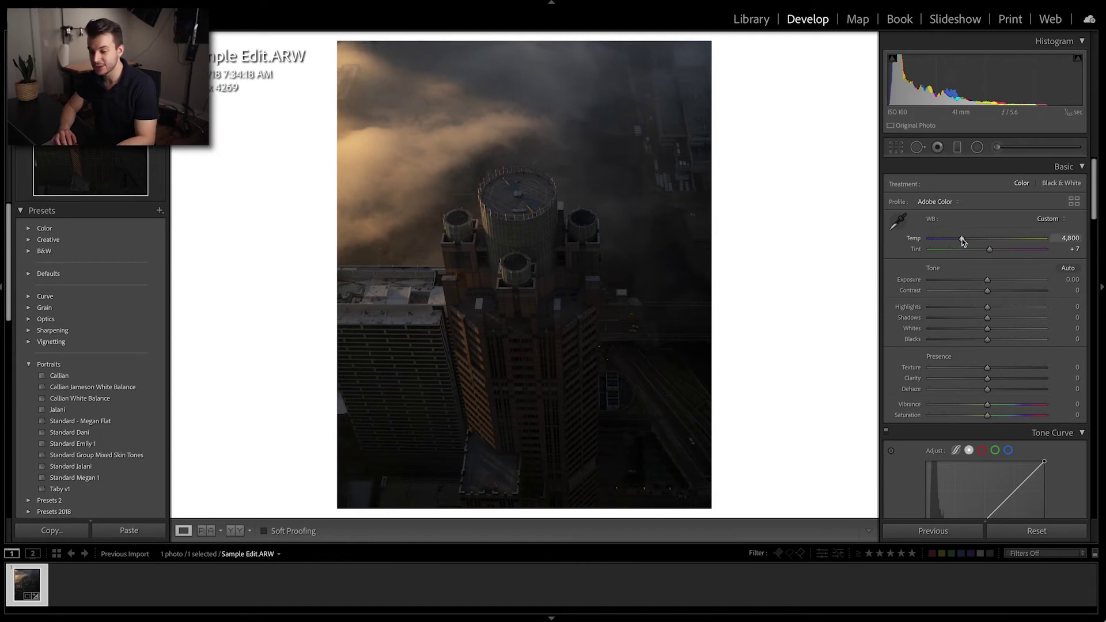
{"action": "left_click_drag", "start_coordinate": [969, 241], "coordinate": [996, 255]}
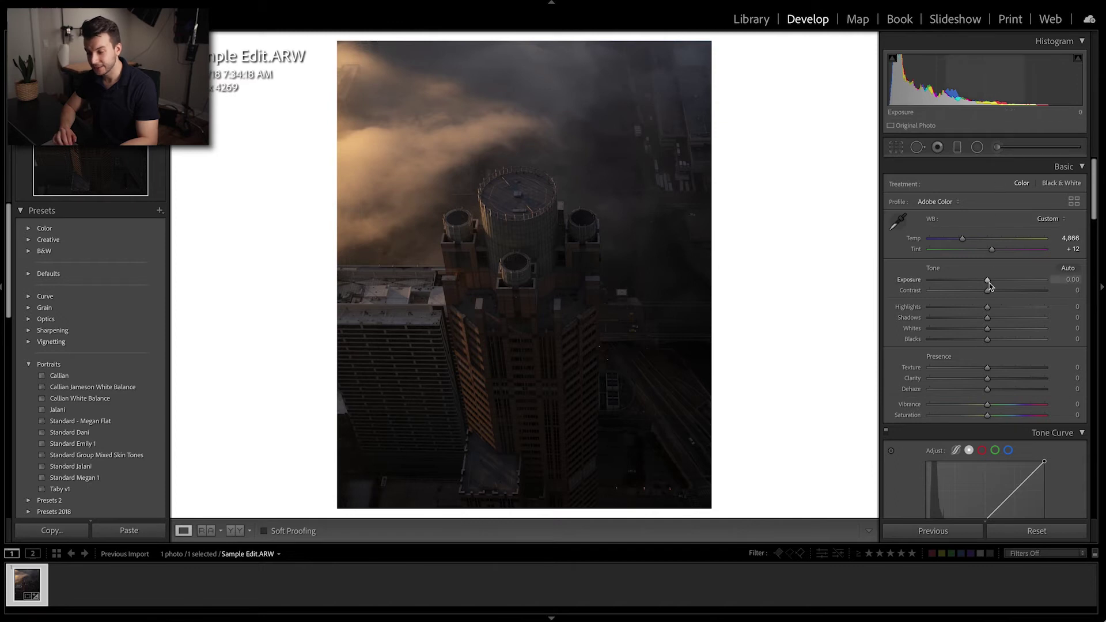
- Set Exposure +1.05, Highlights -42, Shadows +45, Whites +18, Blacks -66, then compare before/after
{"action": "left_click_drag", "start_coordinate": [987, 280], "coordinate": [962, 306]}
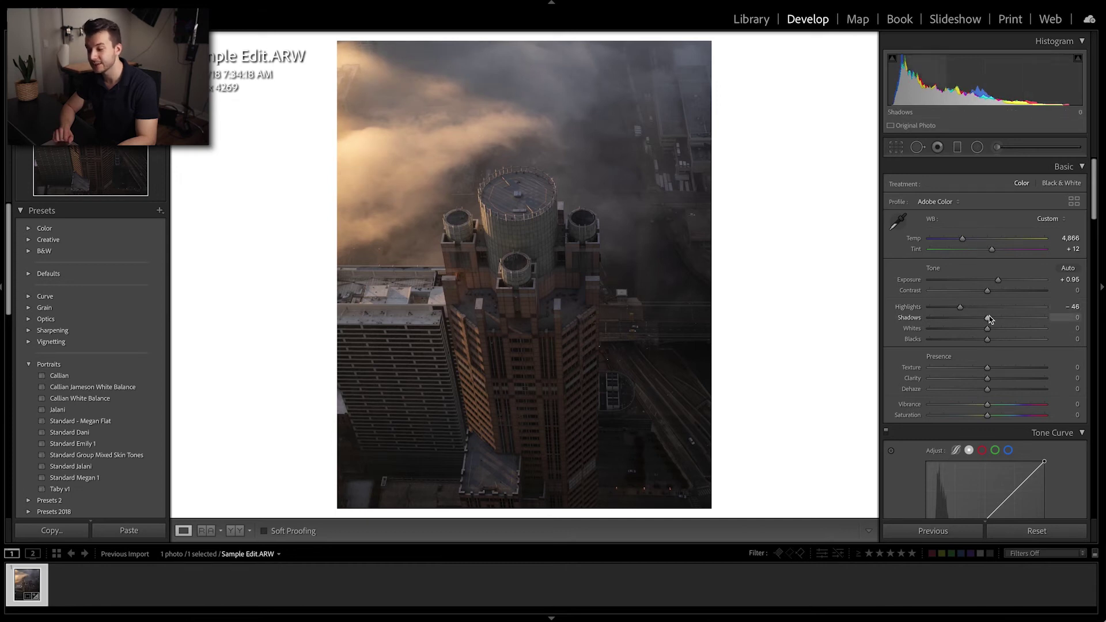
{"action": "left_click_drag", "start_coordinate": [989, 316], "coordinate": [1011, 318]}
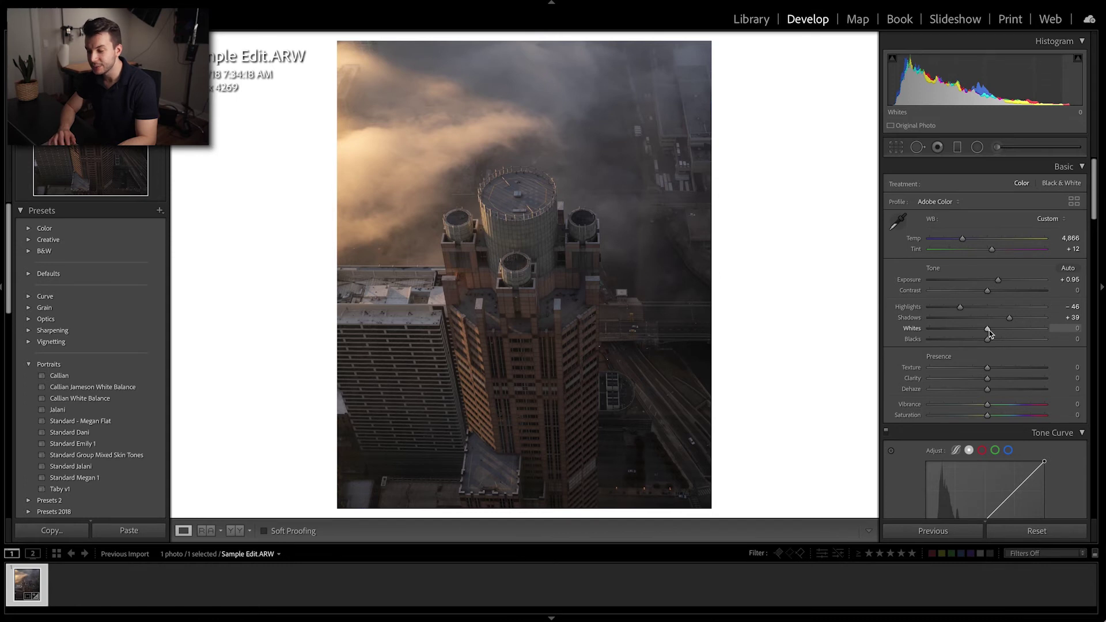
{"action": "left_click_drag", "start_coordinate": [989, 330], "coordinate": [958, 343]}
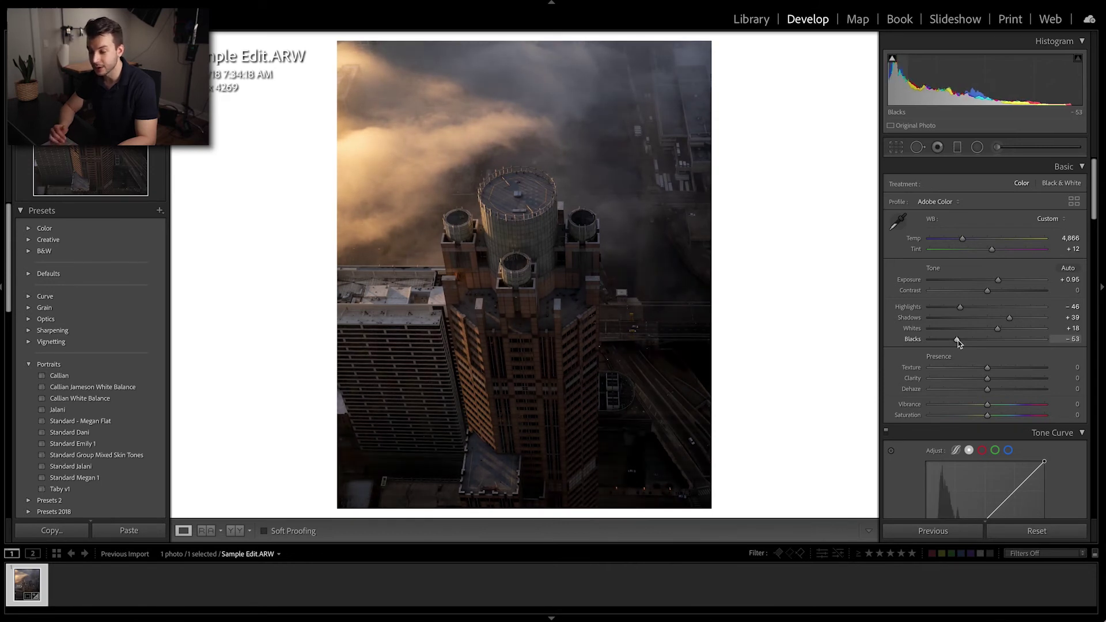
{"action": "key", "text": "ctrl+z"}
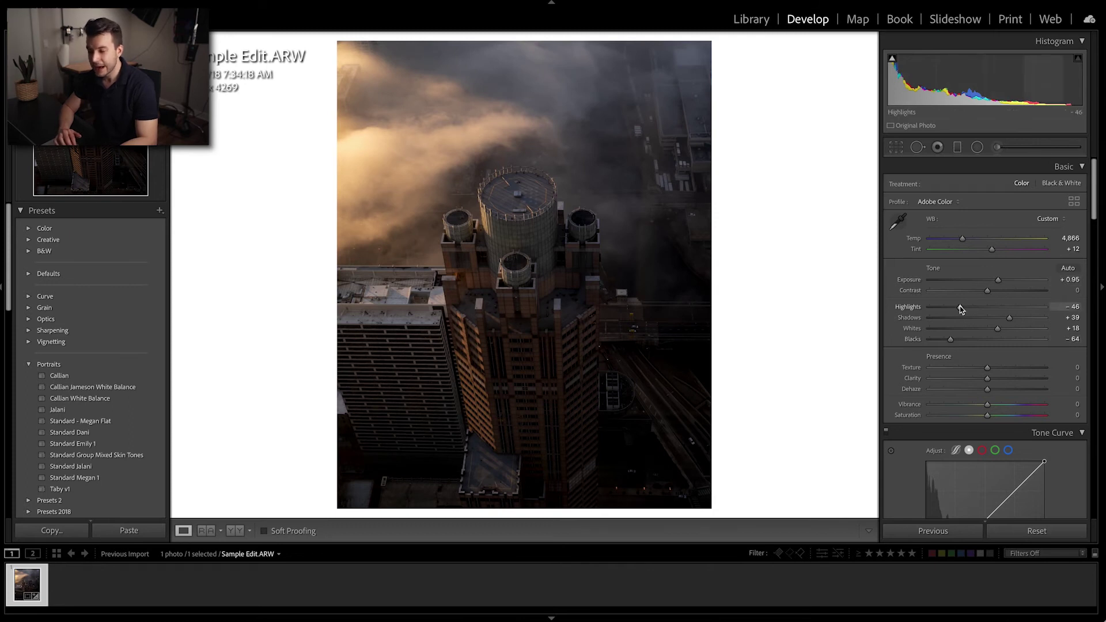
{"action": "key", "text": "ctrl+z"}
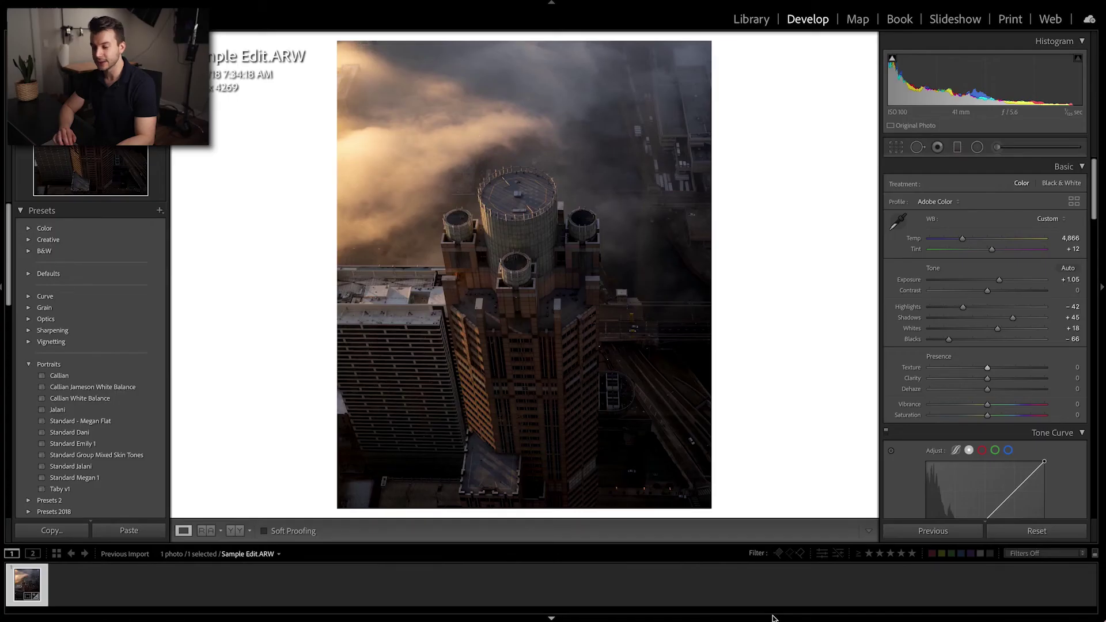
{"action": "key", "text": "backslash"}
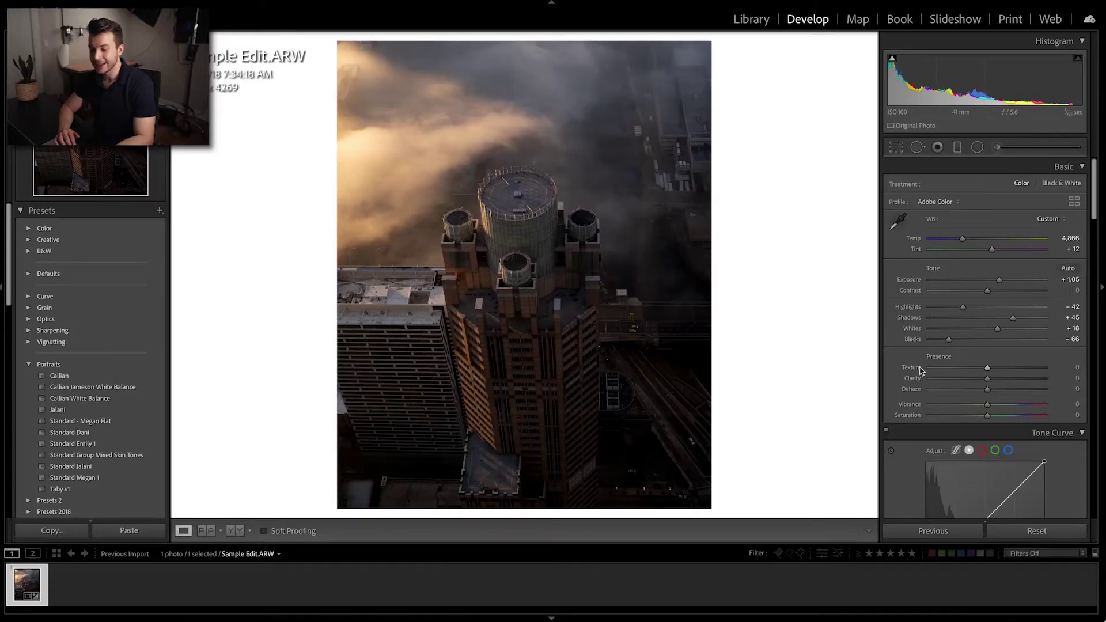
- Set Texture +23, Clarity +10, Vibrance +13 and Saturation +4, resetting a trial Dehaze to 0
{"action": "left_click_drag", "start_coordinate": [986, 377], "coordinate": [1011, 370]}
{"action": "double_click", "coordinate": [988, 383]}
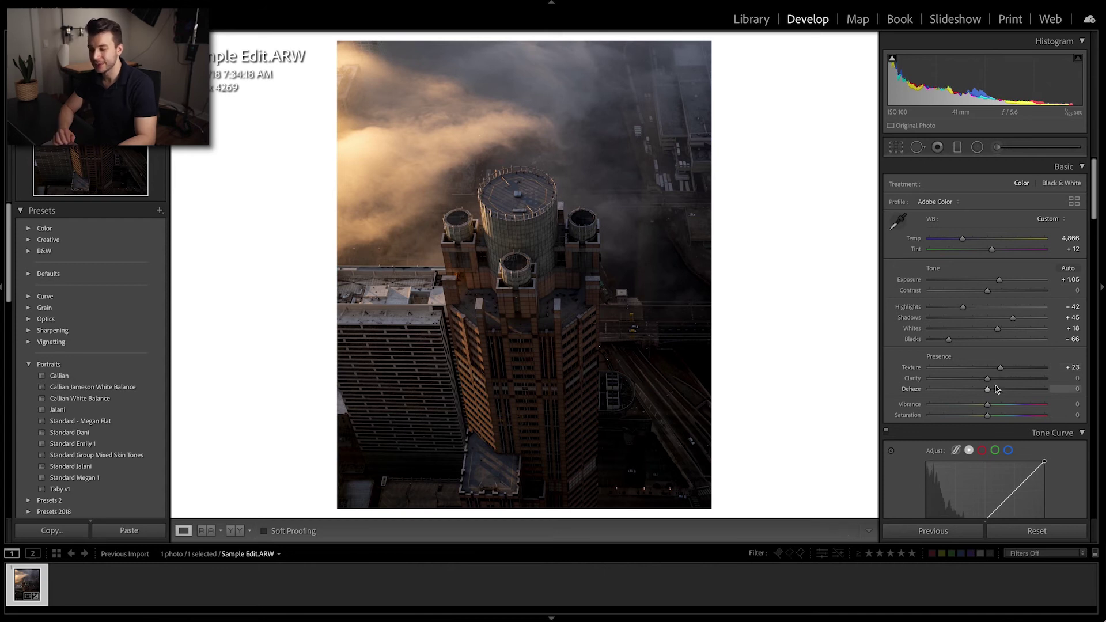
{"action": "left_click_drag", "start_coordinate": [986, 380], "coordinate": [991, 380]}
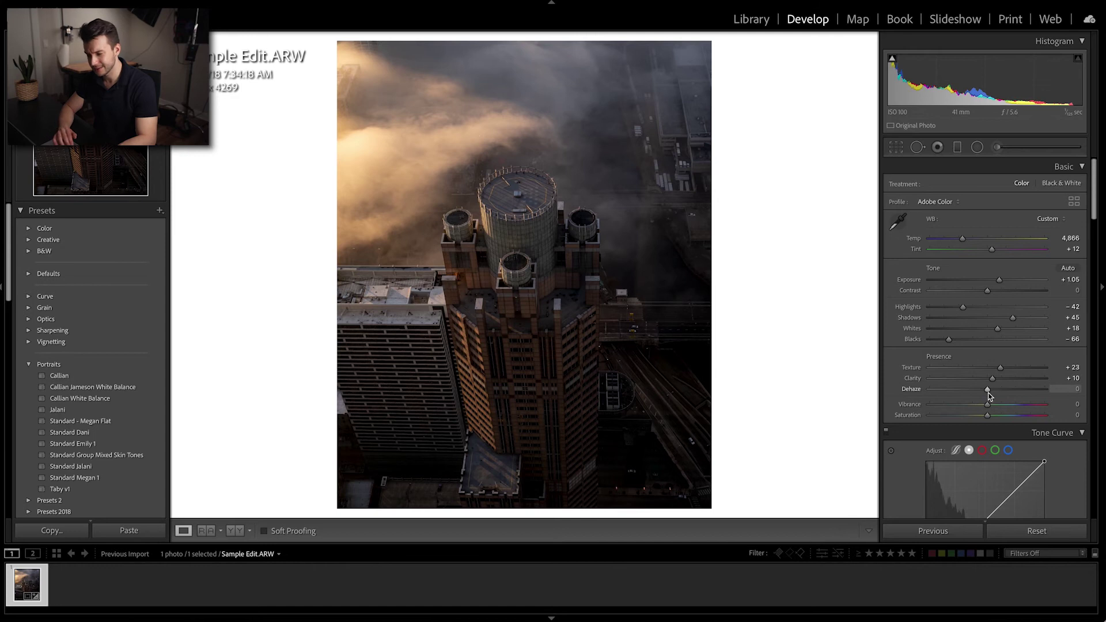
{"action": "left_click_drag", "start_coordinate": [987, 389], "coordinate": [905, 395]}
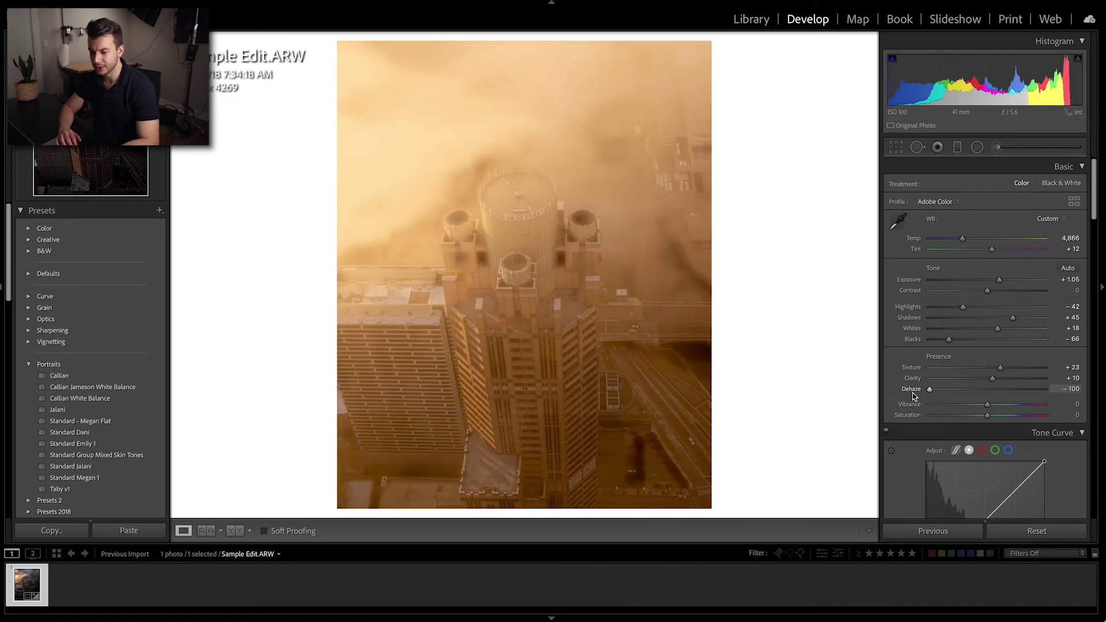
{"action": "double_click", "coordinate": [993, 390]}
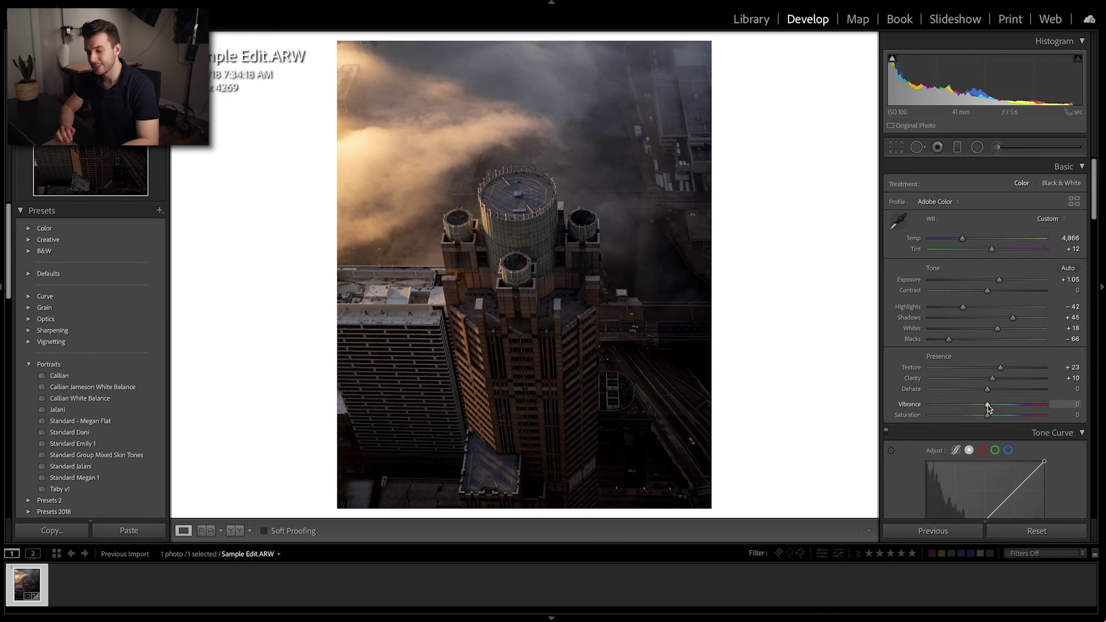
{"action": "left_click_drag", "start_coordinate": [1002, 406], "coordinate": [1015, 405]}
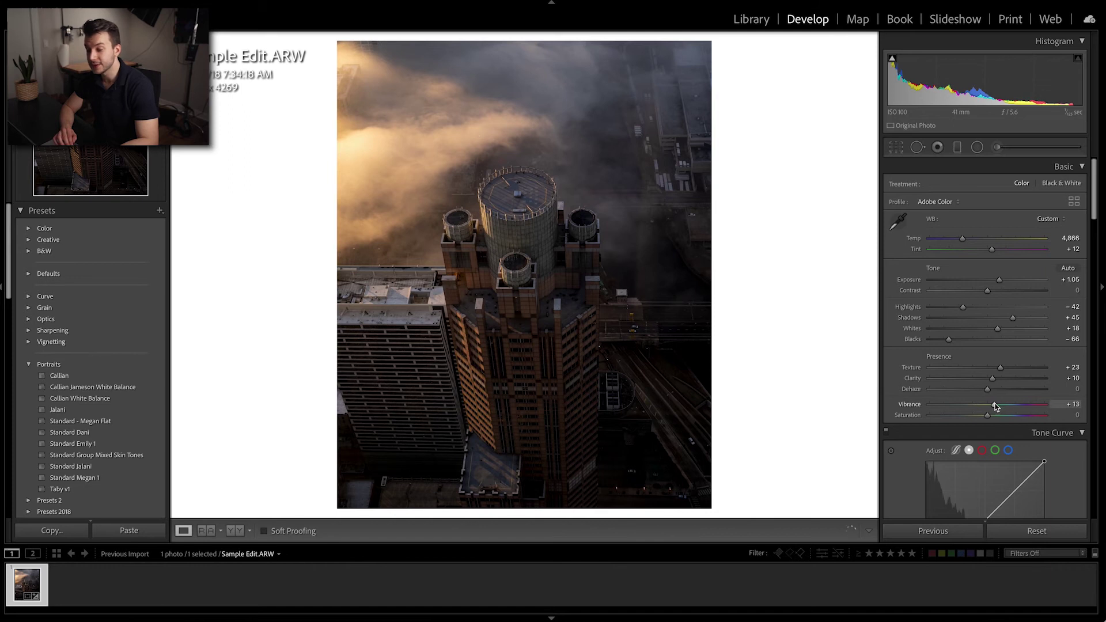
{"action": "mouse_move", "coordinate": [989, 416]}
{"action": "left_mouse_down"}
{"action": "mouse_move", "coordinate": [1001, 417]}
{"action": "mouse_move", "coordinate": [992, 417]}
{"action": "left_mouse_up"}
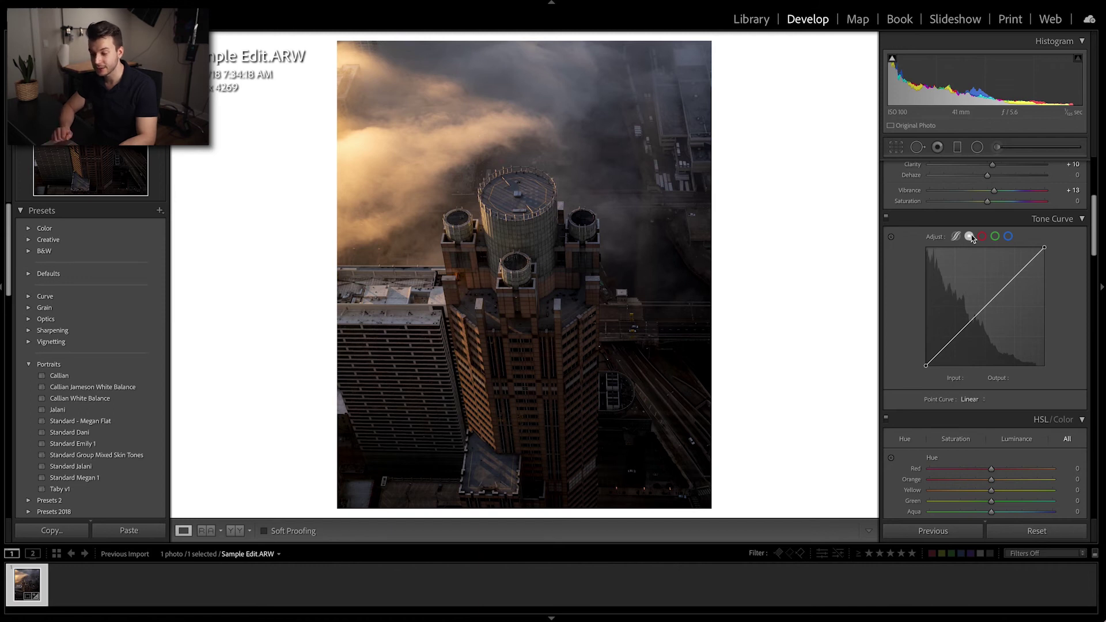
- Add tone curve points: highlights to 192/203, a midtone point, shadows near 56/54; compare with curve off
{"action": "left_click", "coordinate": [1015, 276]}
{"action": "left_click_drag", "start_coordinate": [1015, 276], "coordinate": [1014, 271]}
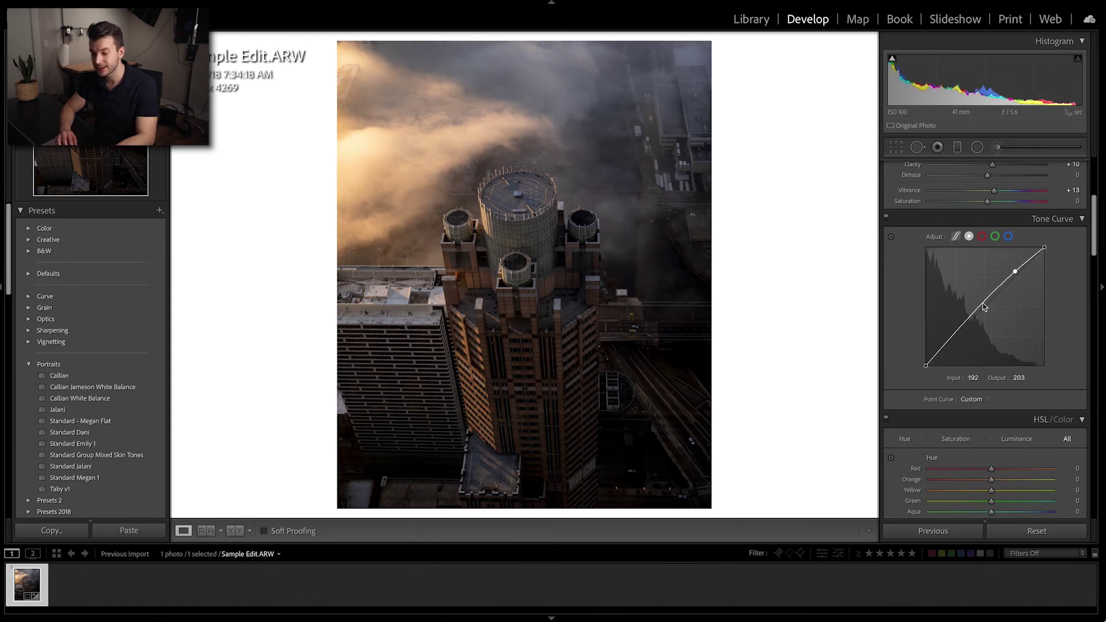
{"action": "left_click_drag", "start_coordinate": [984, 305], "coordinate": [984, 307]}
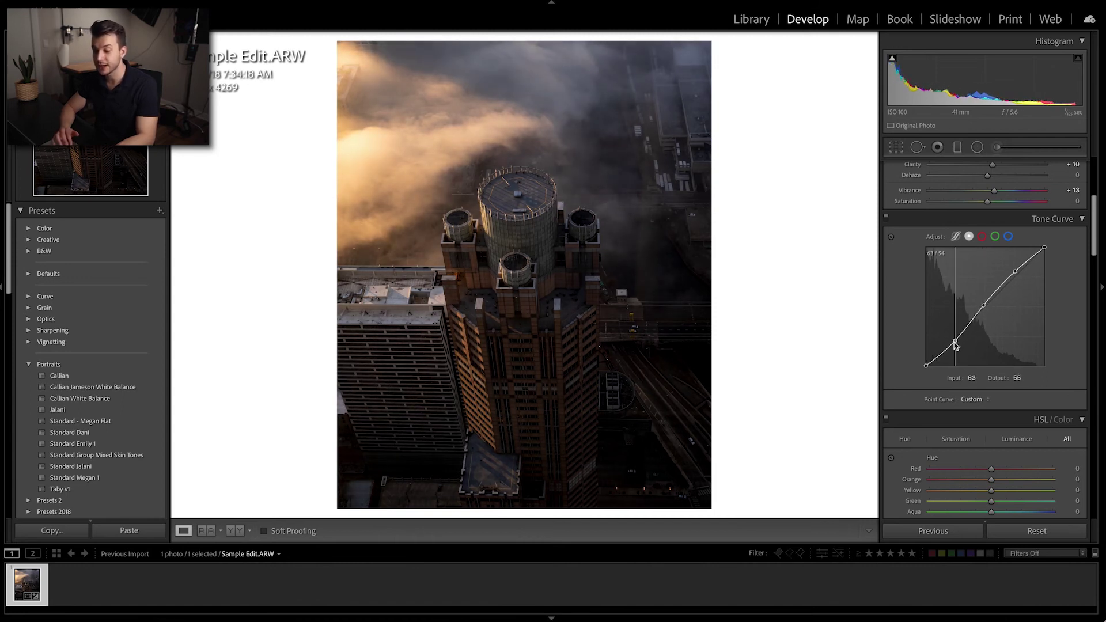
{"action": "left_click", "coordinate": [951, 342]}
{"action": "left_click_drag", "start_coordinate": [951, 343], "coordinate": [952, 342]}
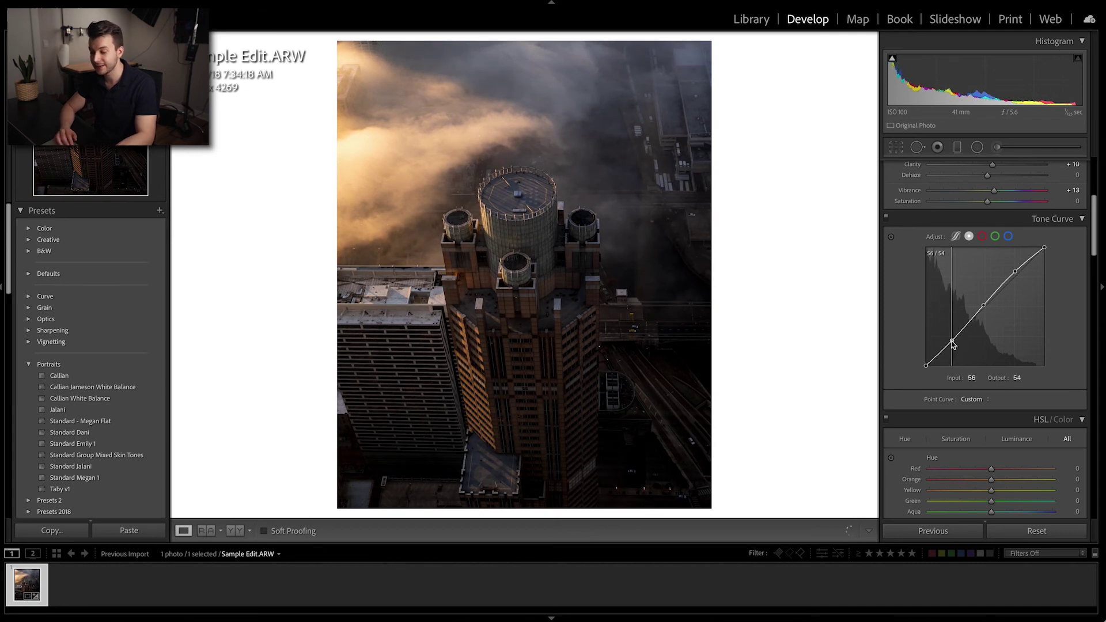
{"action": "left_click", "coordinate": [886, 218]}
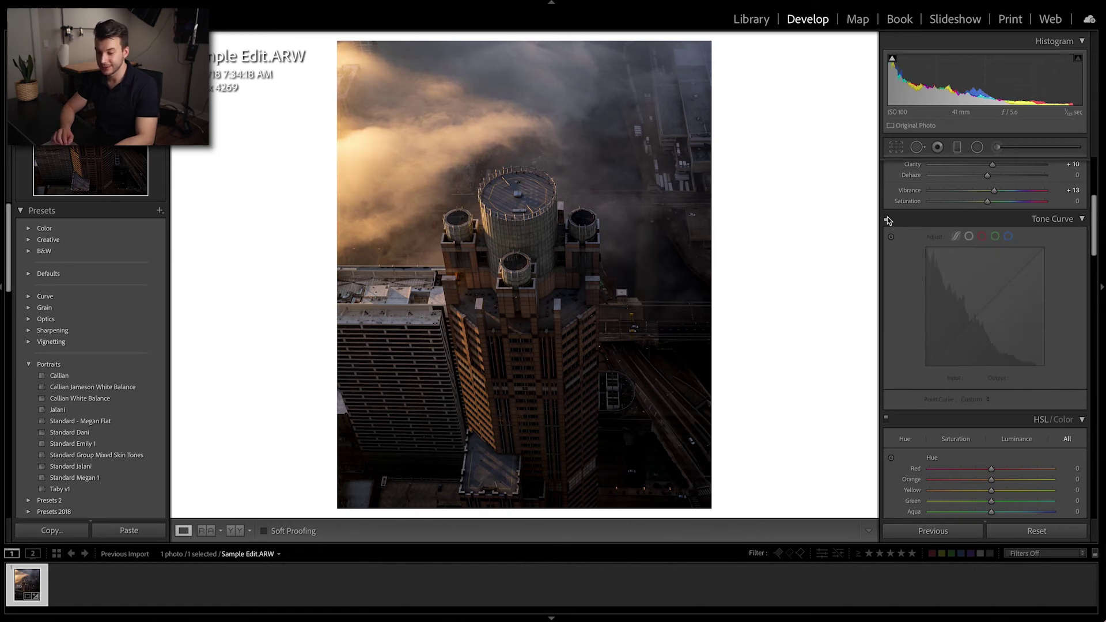
{"action": "left_click", "coordinate": [887, 218]}
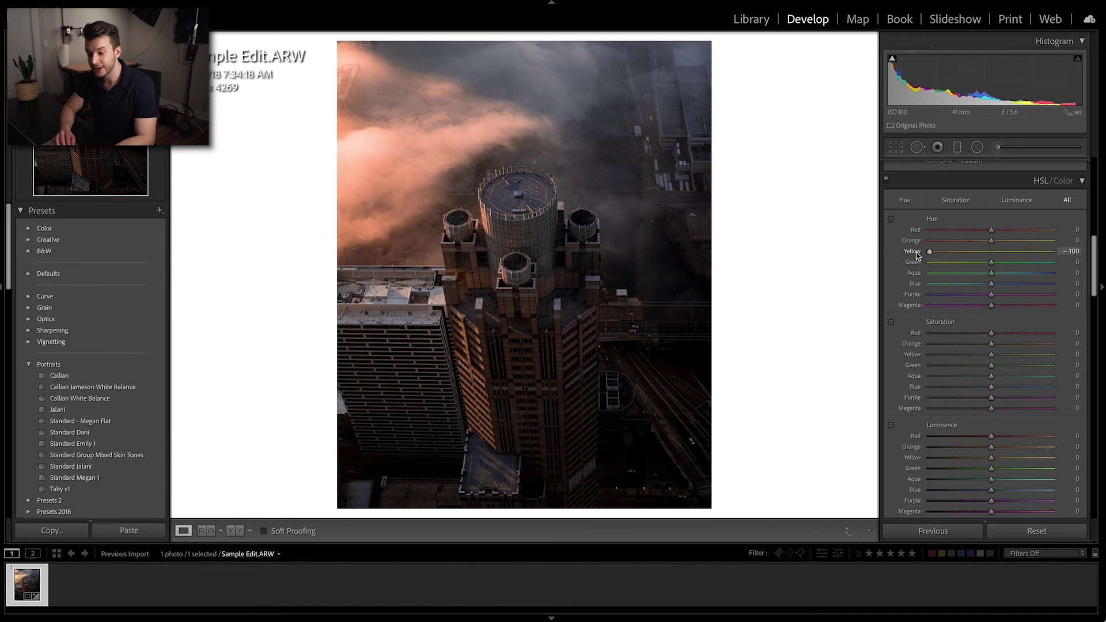
- Set HSL Yellow Hue to -8 and Yellow Saturation to +35, leaving Yellow Luminance at 0
{"action": "left_click_drag", "start_coordinate": [955, 256], "coordinate": [973, 258]}
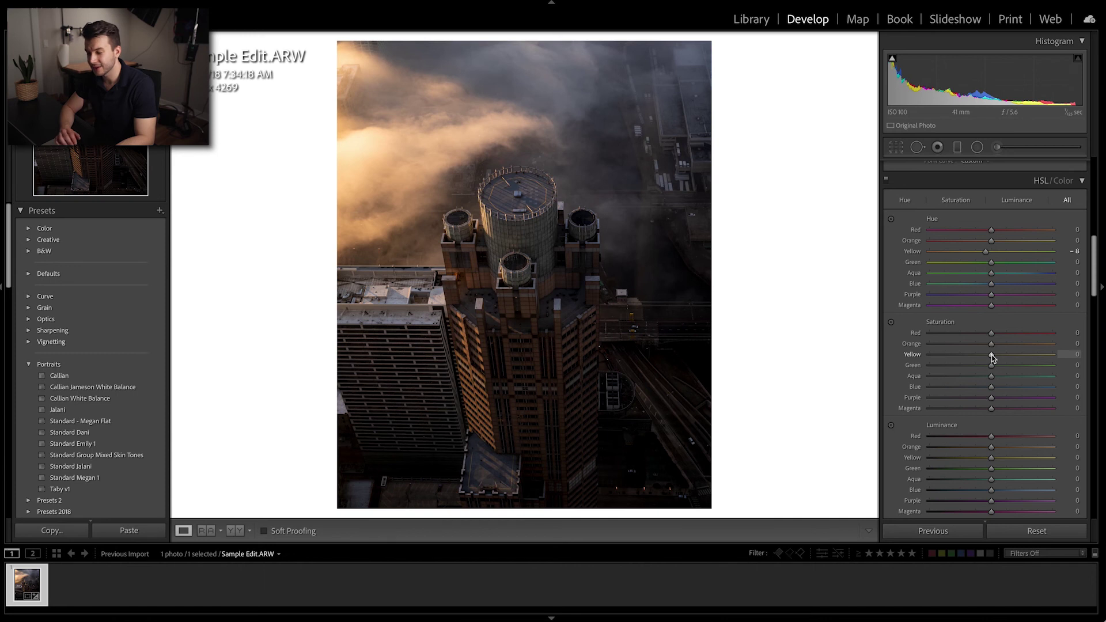
{"action": "left_click_drag", "start_coordinate": [991, 355], "coordinate": [1019, 359]}
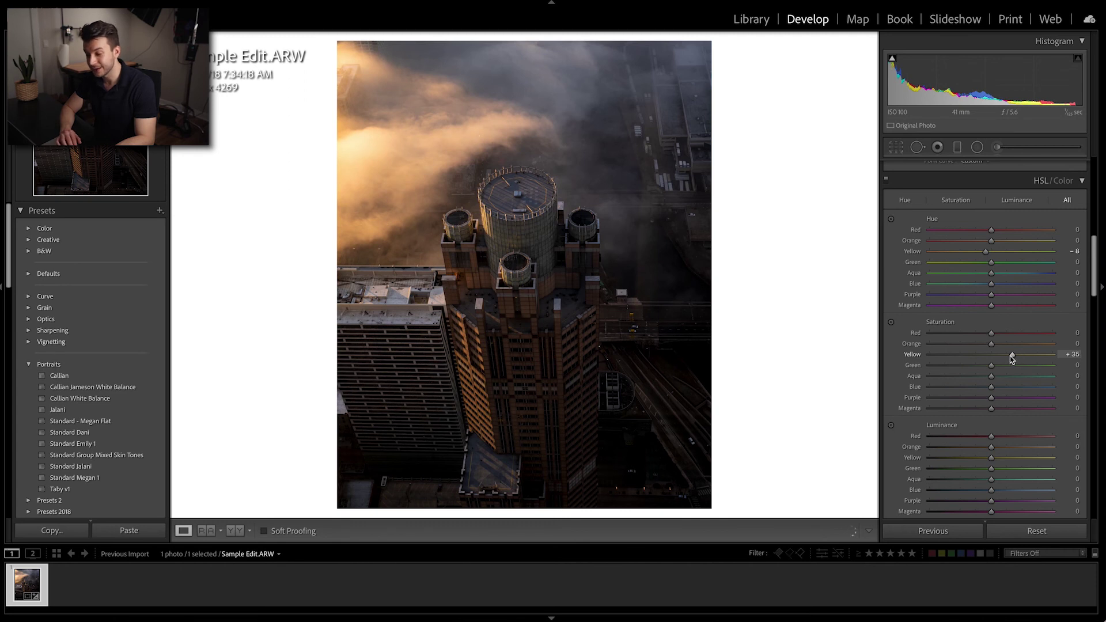
{"action": "scroll", "coordinate": [998, 380], "scroll_direction": "down", "scroll_amount": 1}
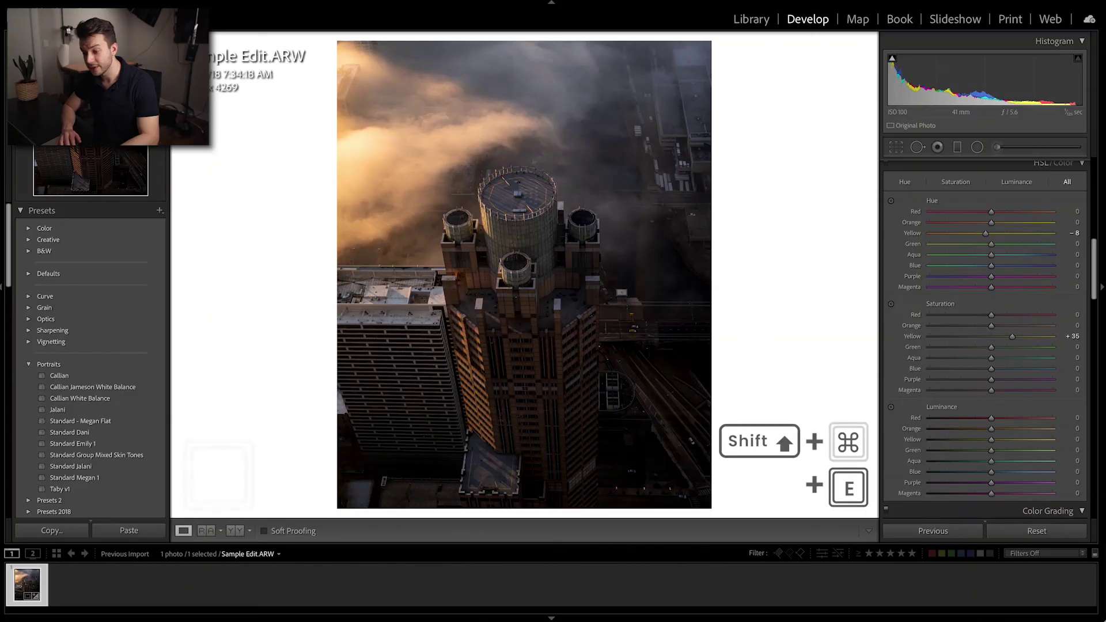
{"action": "key", "text": "shift+super+e"}
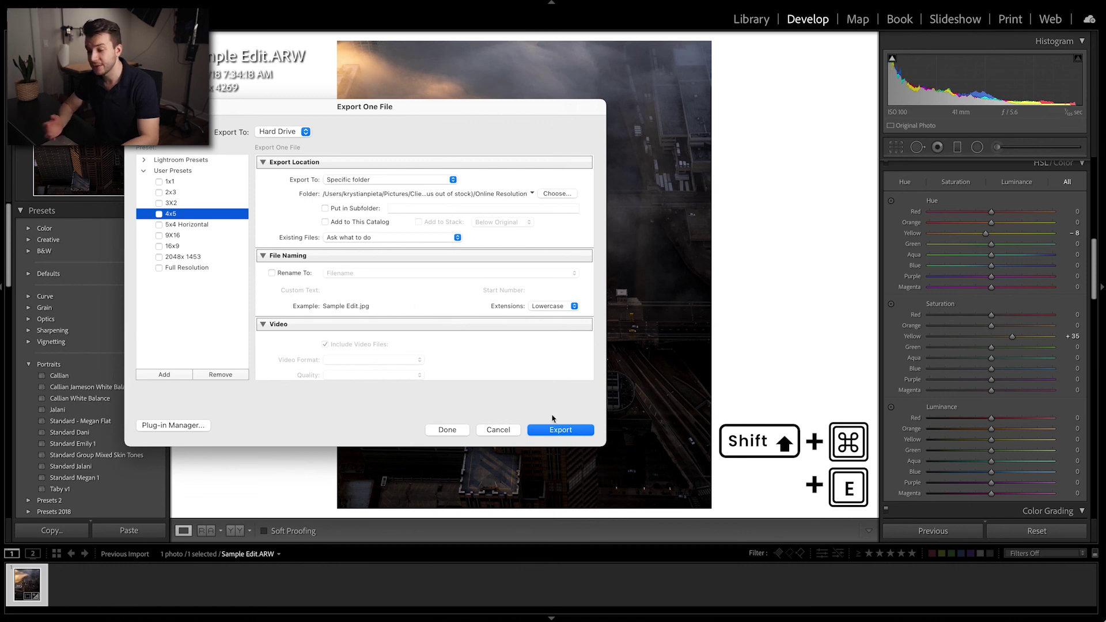
{"action": "left_click", "coordinate": [512, 430]}
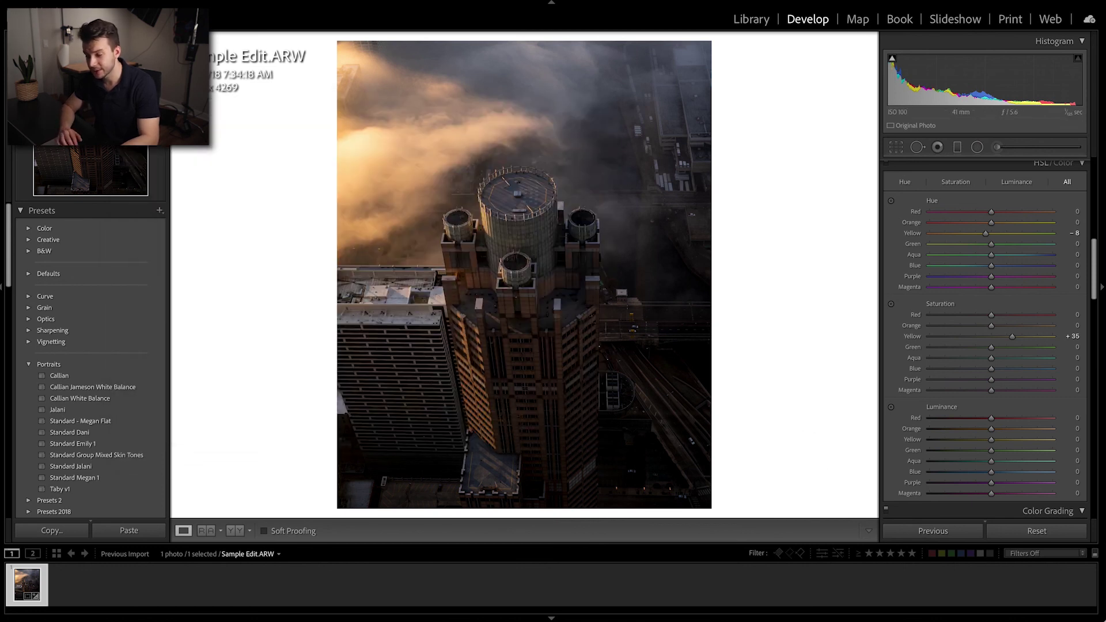